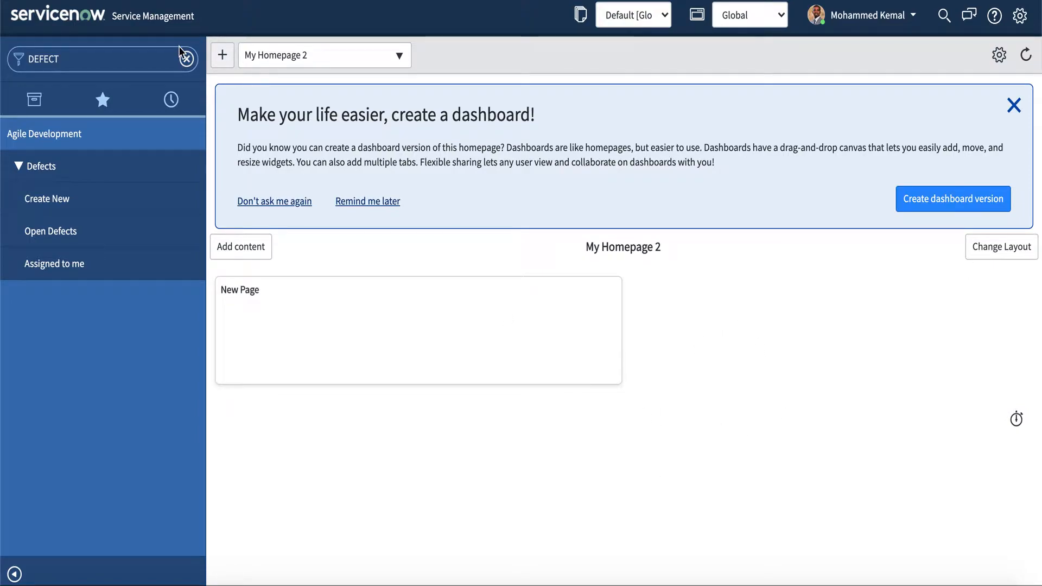
Step: Show all defects instead of only those assigned to the current user, and open defect DFCT0010001
click(70, 60)
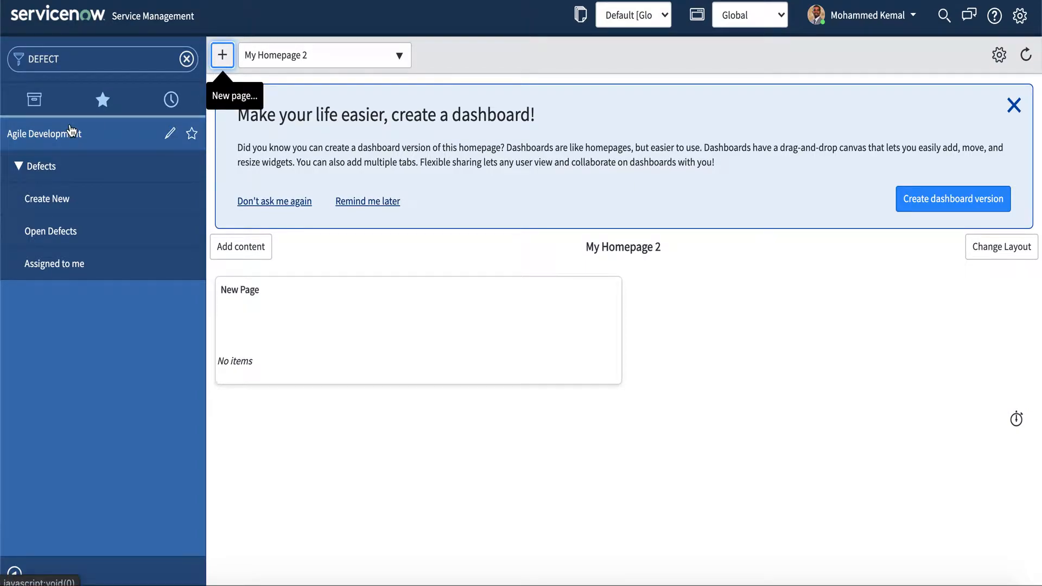
click(52, 269)
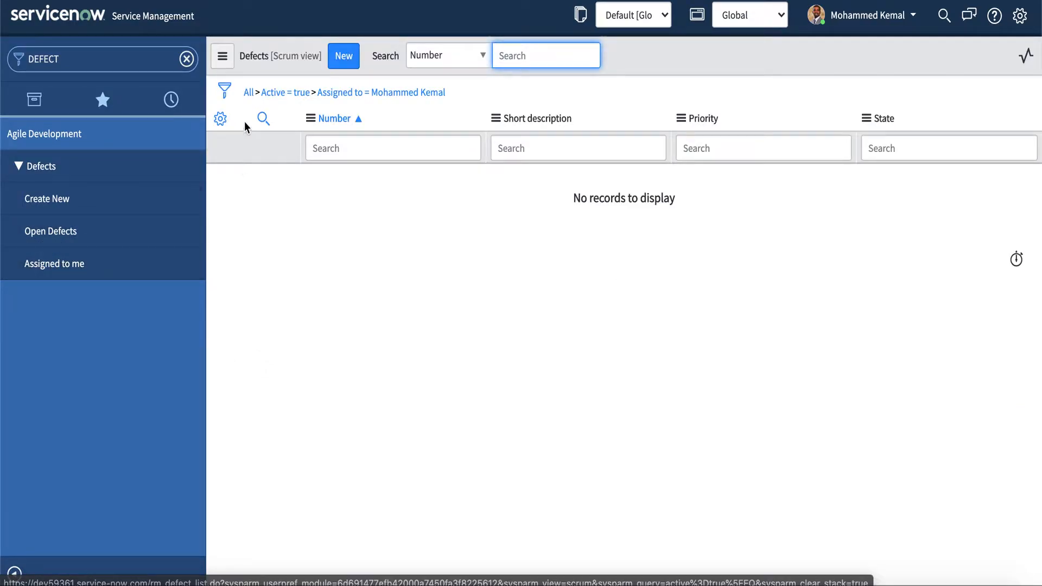
click(249, 95)
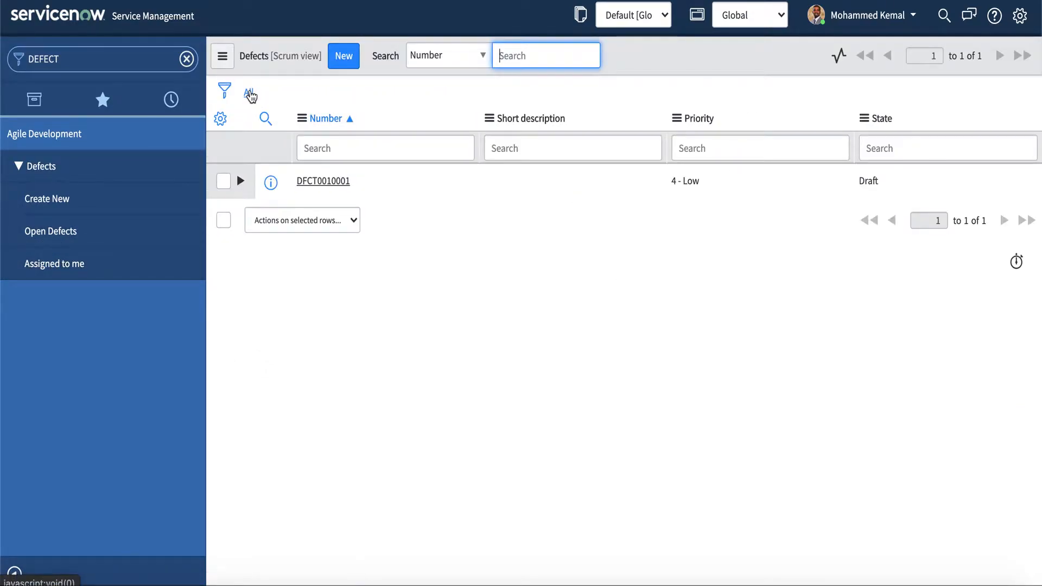
click(318, 184)
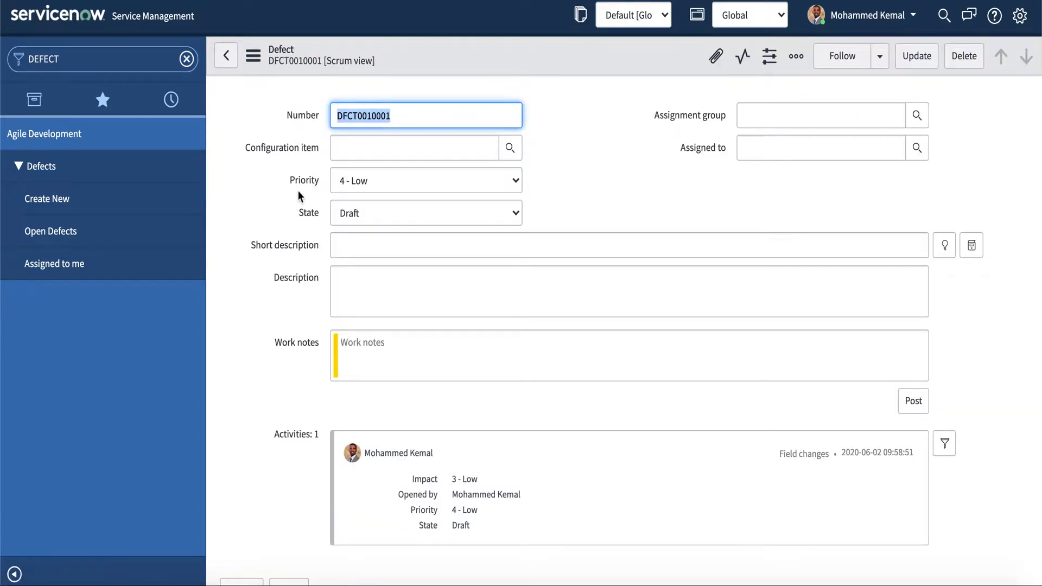
Step: Add Story->Parent to the selected related lists of the Defect form's Scrum view and save the configuration
click(254, 57)
mouse_move(329, 196)
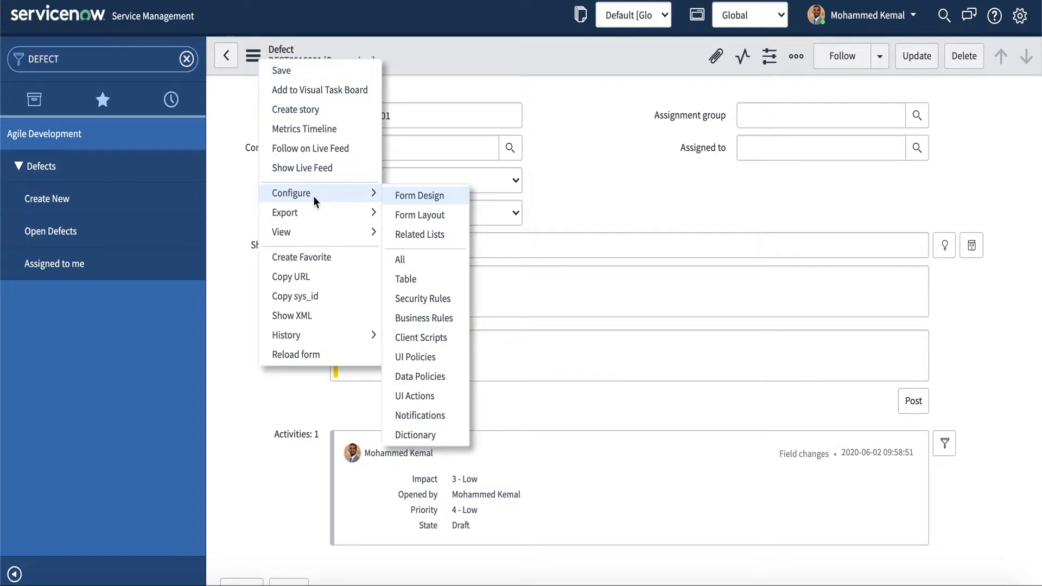
click(415, 234)
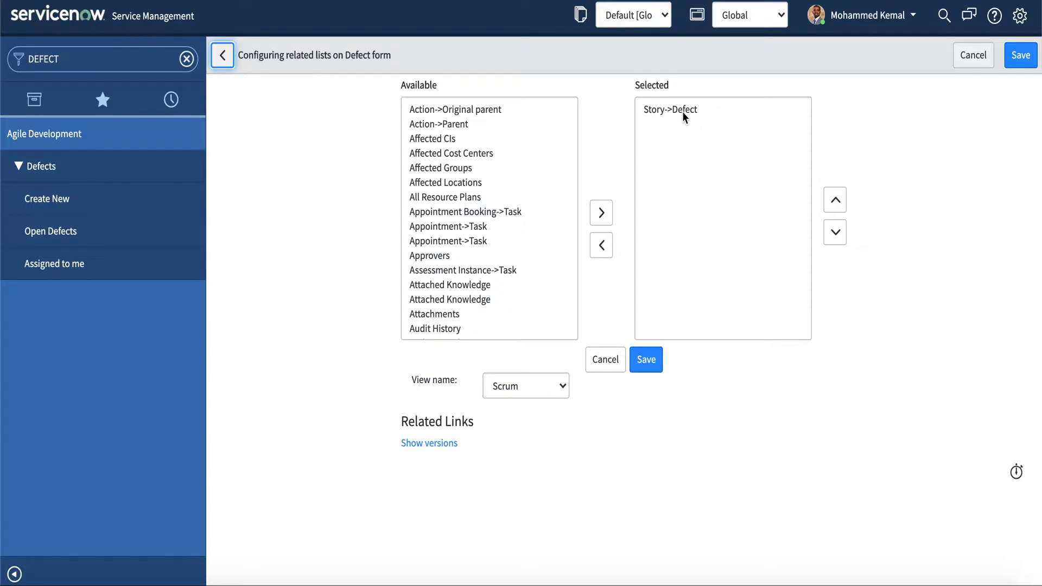
scroll(467, 194, down, 15)
scroll(466, 198, down, 15)
scroll(467, 198, down, 15)
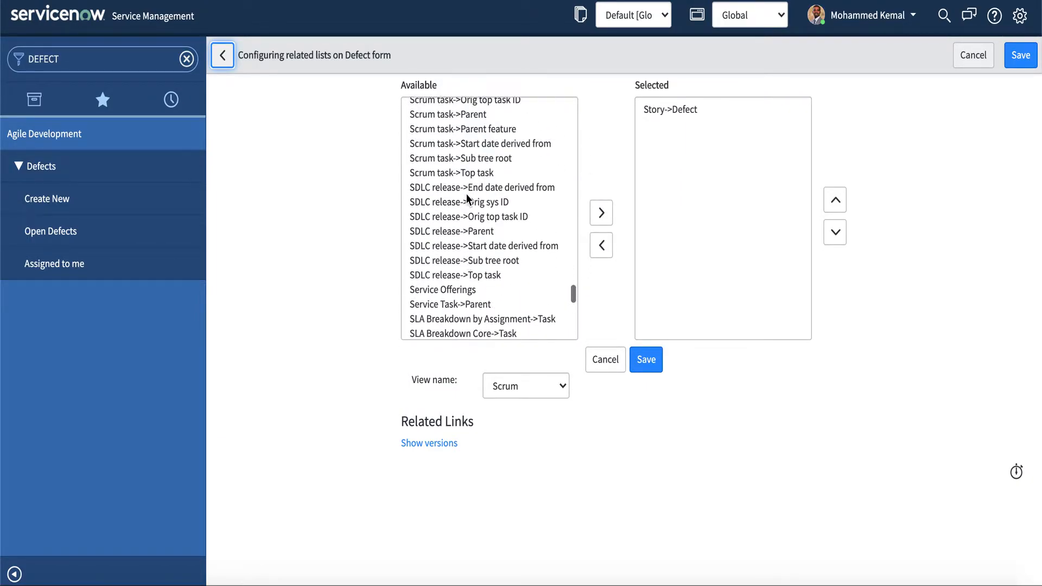
scroll(466, 194, up, 3)
scroll(435, 268, down, 4)
scroll(435, 269, down, 5)
scroll(436, 287, down, 6)
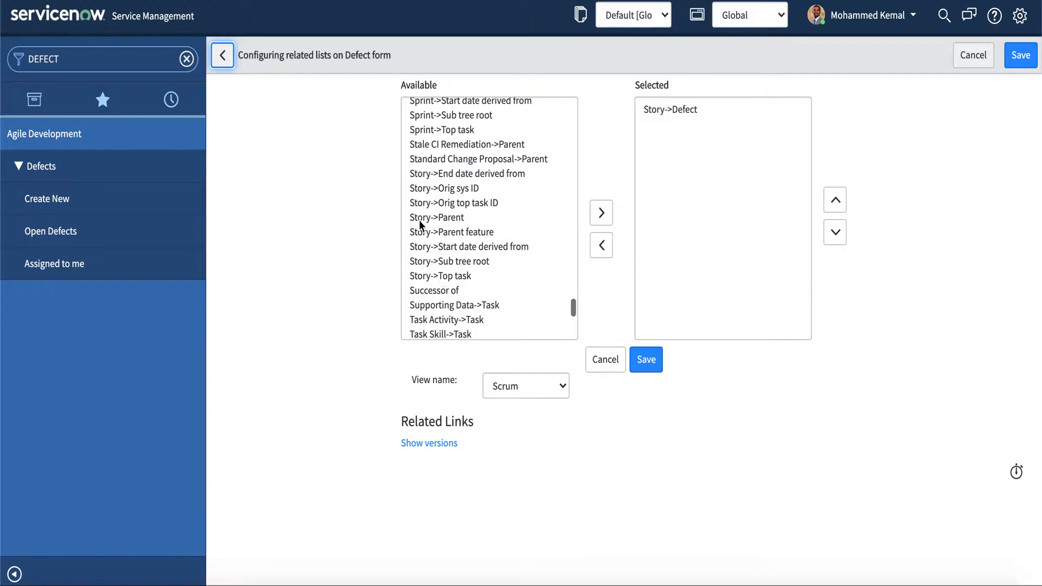
click(418, 217)
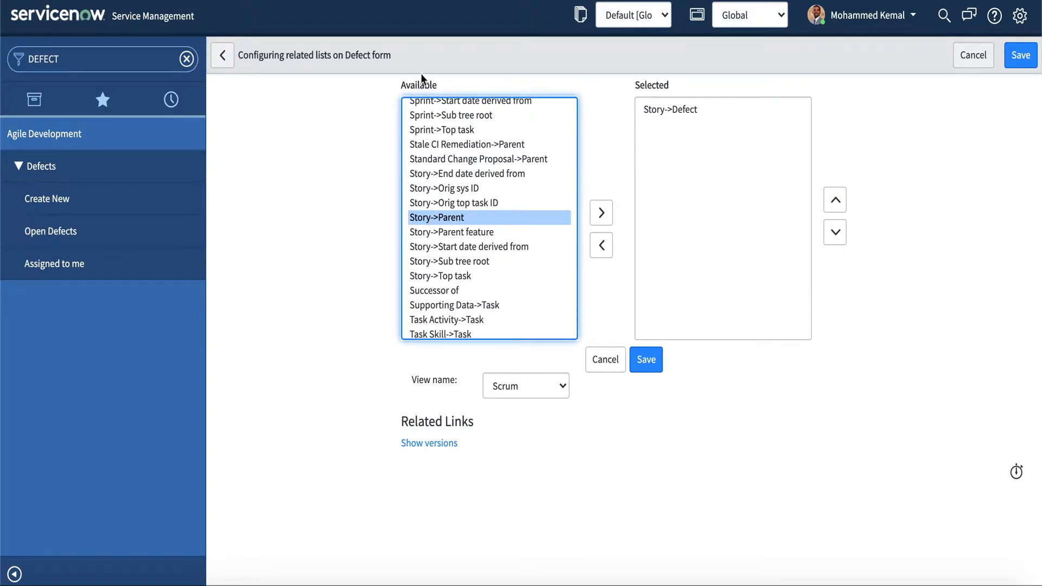
click(600, 212)
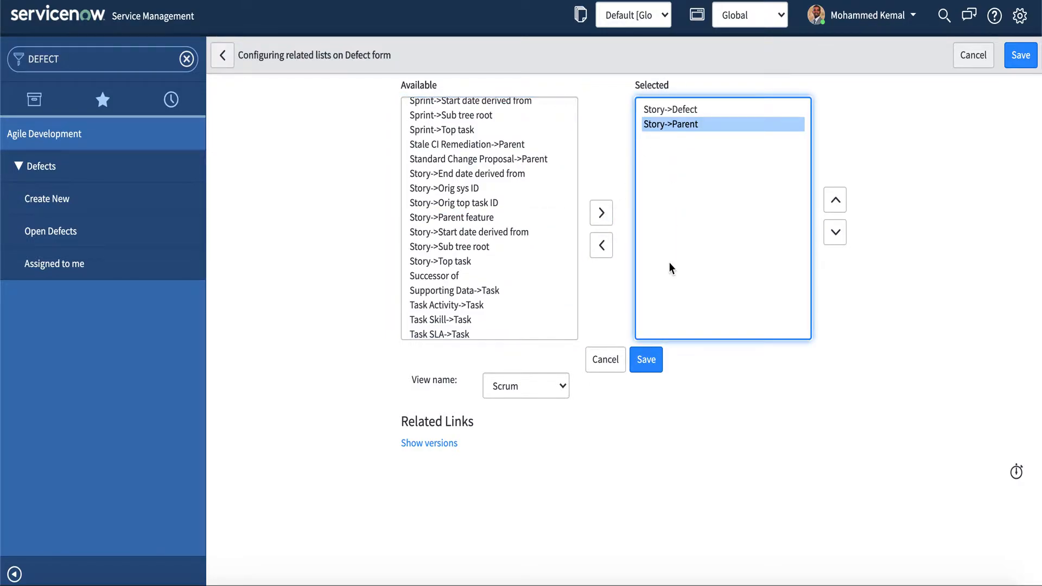
click(646, 362)
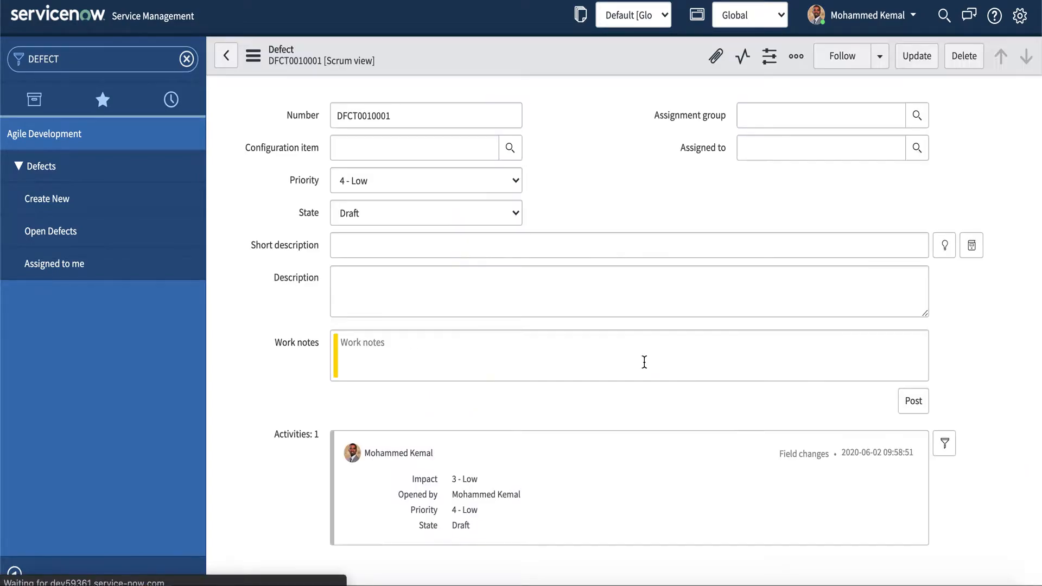
Step: Compare the two Stories related lists on the defect record, the Defect-based one and the Parent-based one
scroll(579, 353, down, 5)
scroll(579, 356, down, 1)
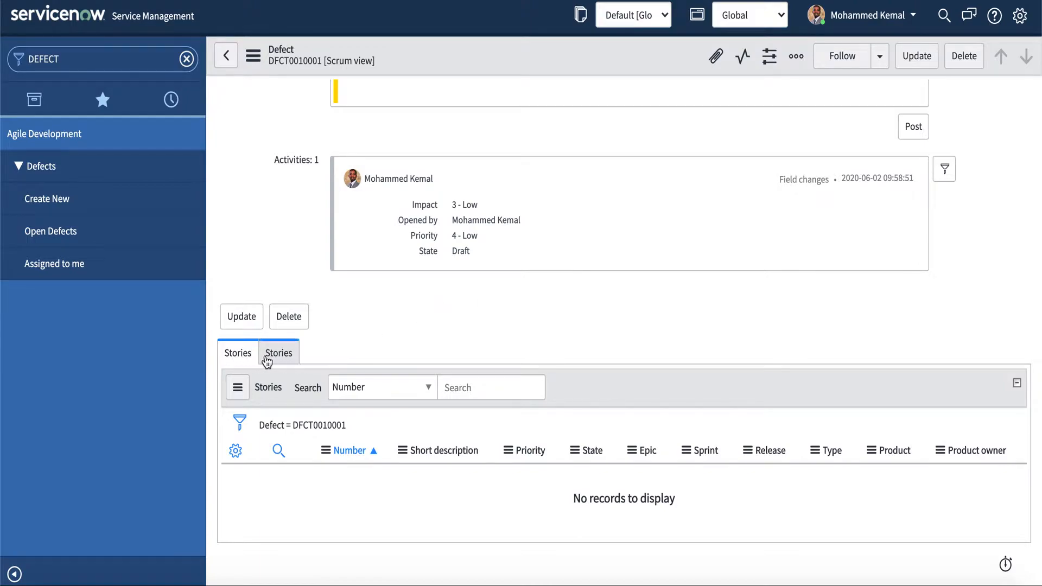
click(286, 356)
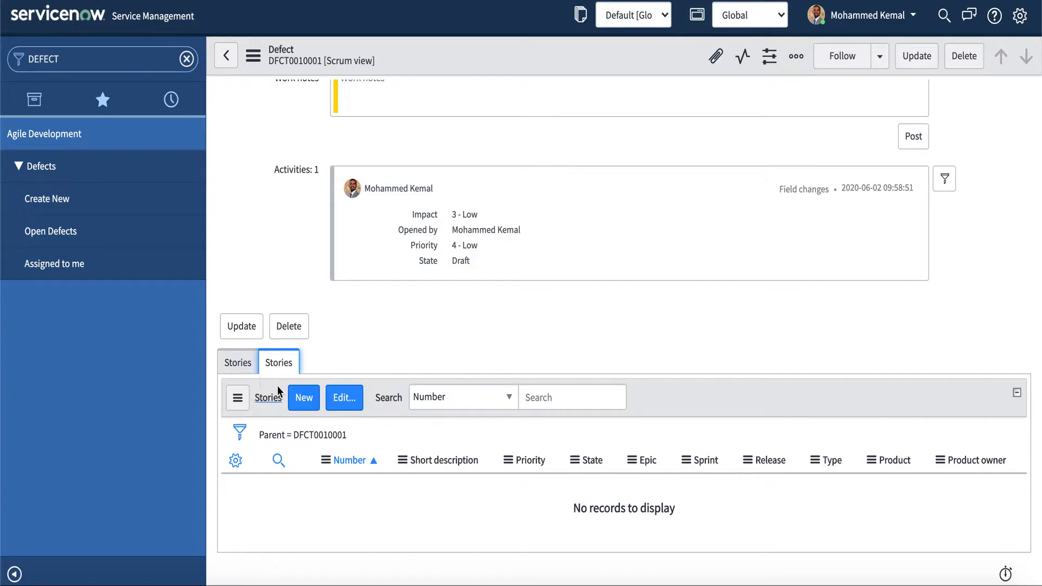
click(240, 364)
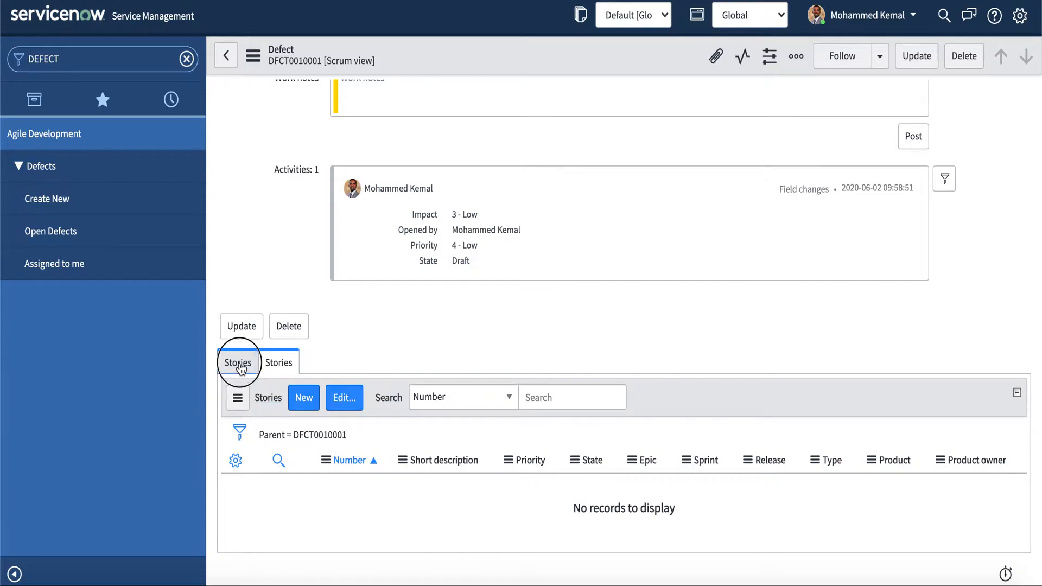
click(279, 364)
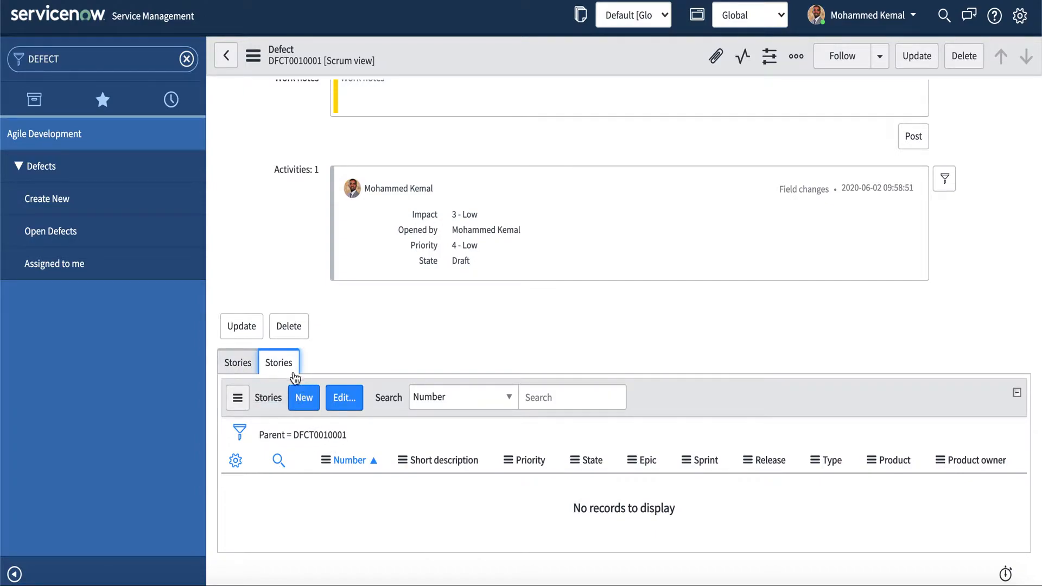
Step: View the story member editor of the Parent-based Stories list and return to the defect record
click(347, 399)
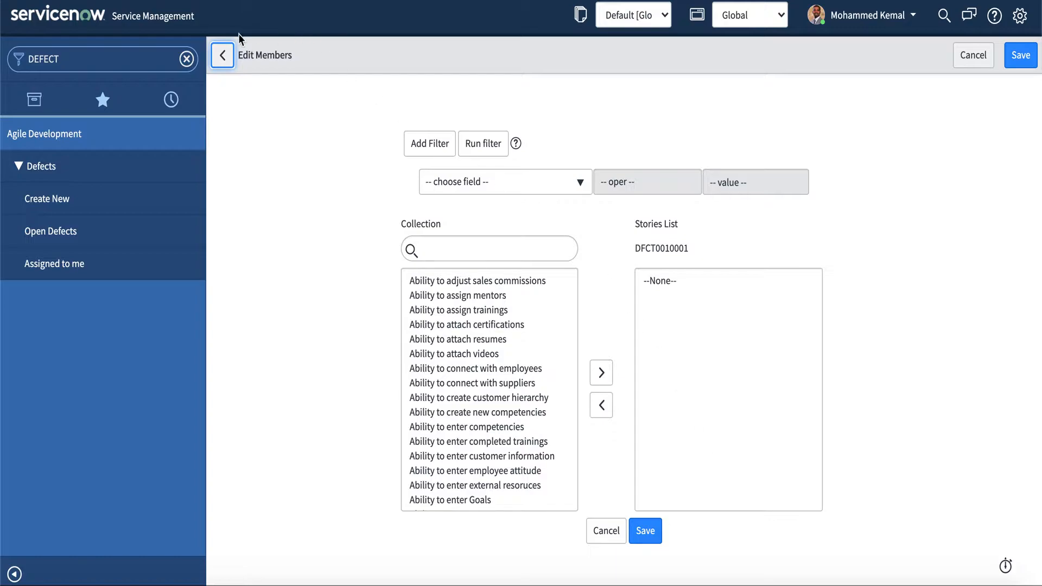
click(223, 55)
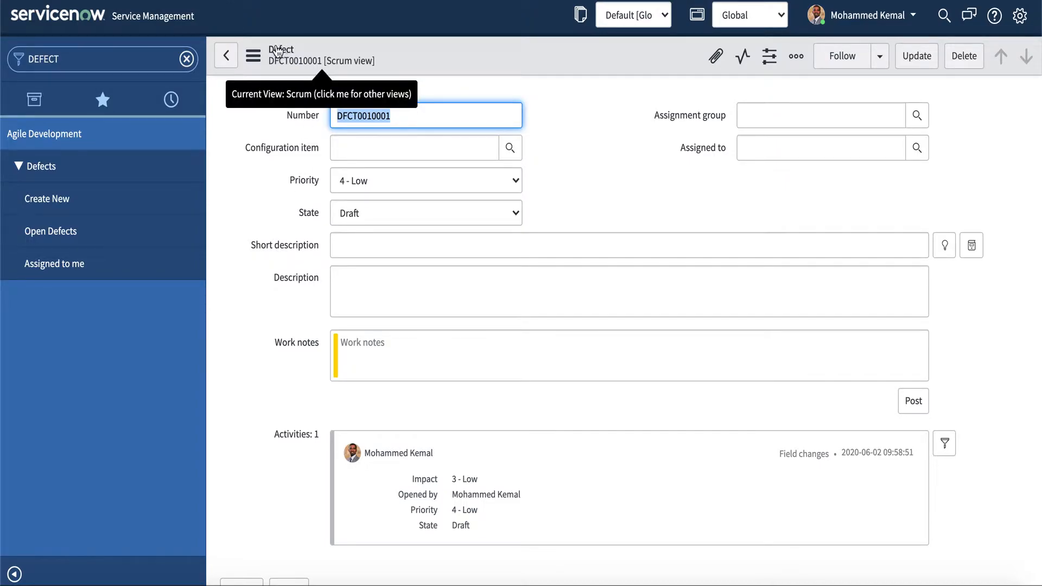
scroll(262, 82, down, 5)
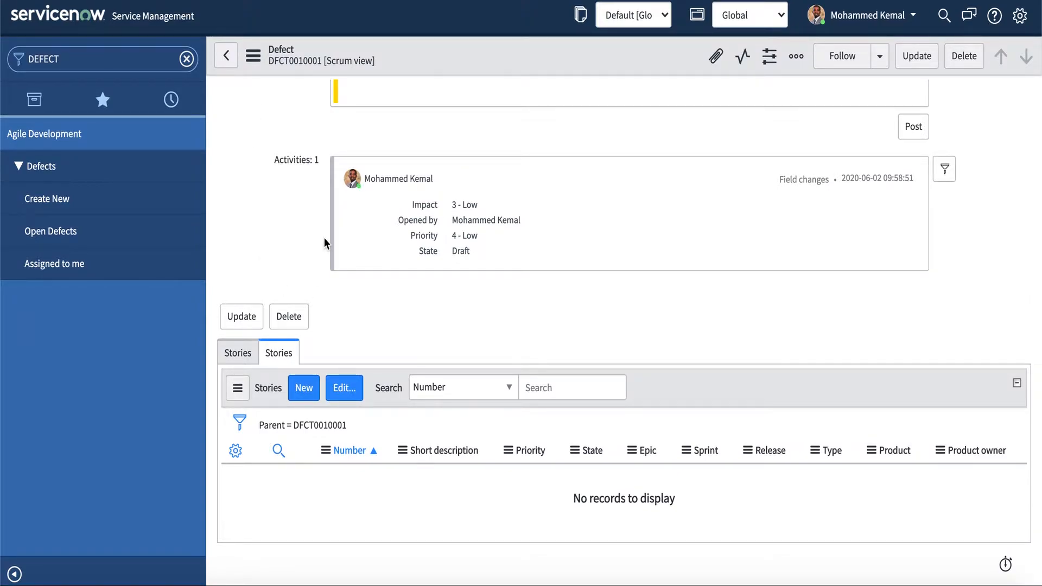
scroll(310, 238, up, 5)
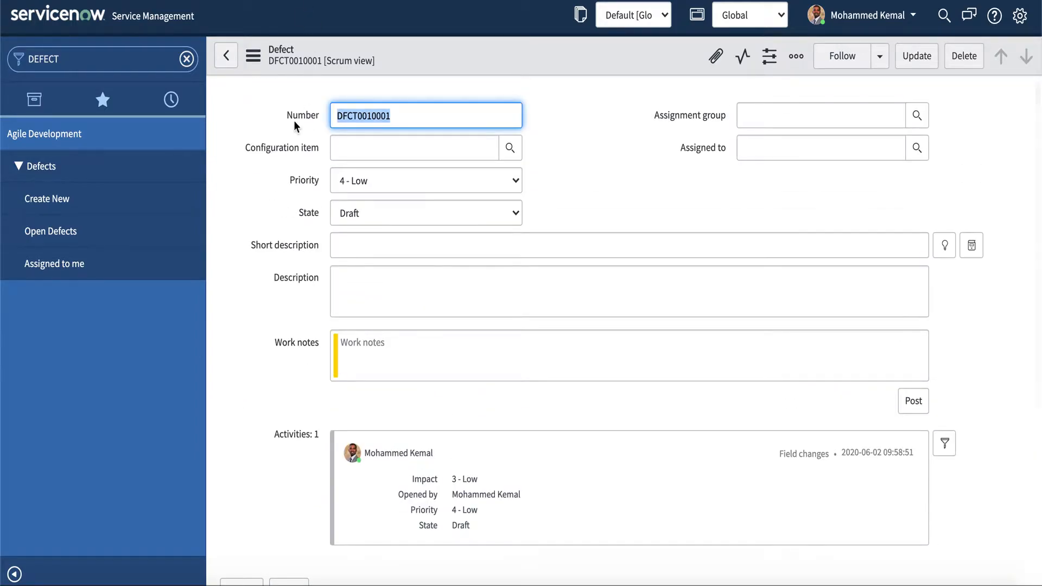
Step: Open the Scrum view of the Defect form in Form Design
mouse_move(294, 123)
click(253, 55)
mouse_move(307, 191)
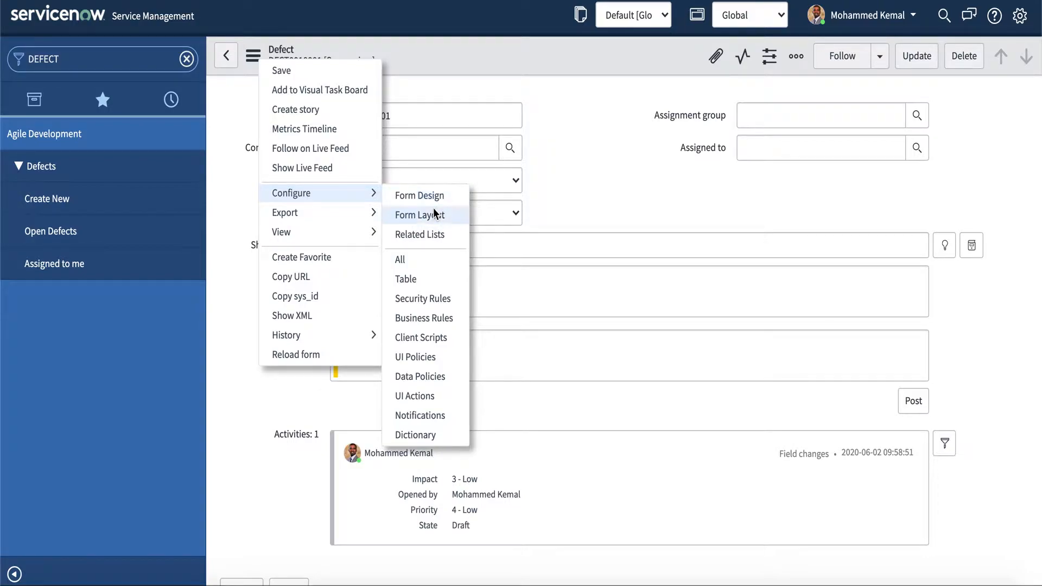
click(405, 196)
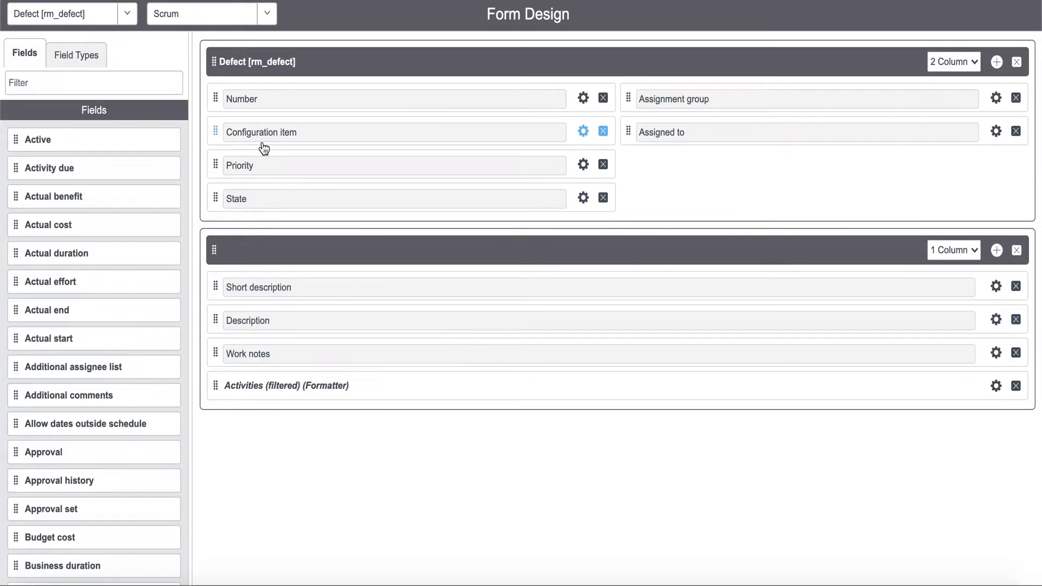
Step: Examine the new field types and the existing fields available for the Defect form
click(81, 60)
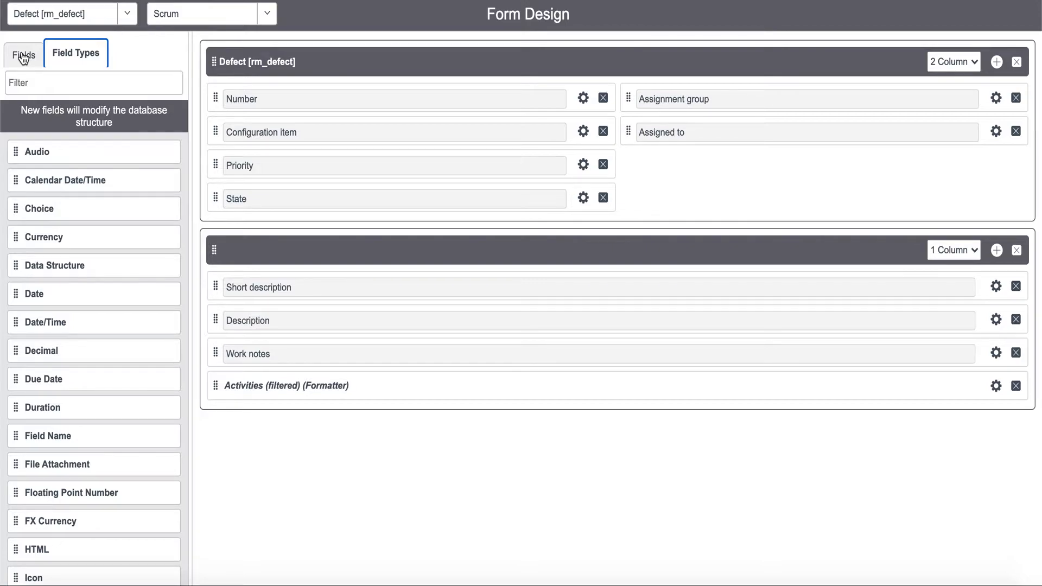
click(23, 58)
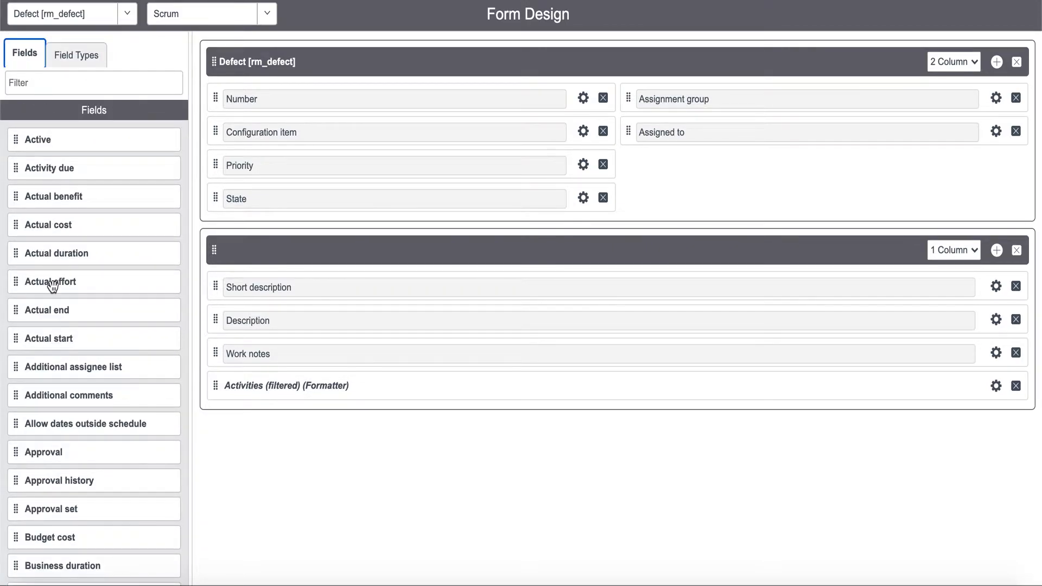
scroll(54, 286, down, 3)
scroll(52, 282, up, 3)
scroll(63, 406, down, 2)
scroll(63, 405, down, 3)
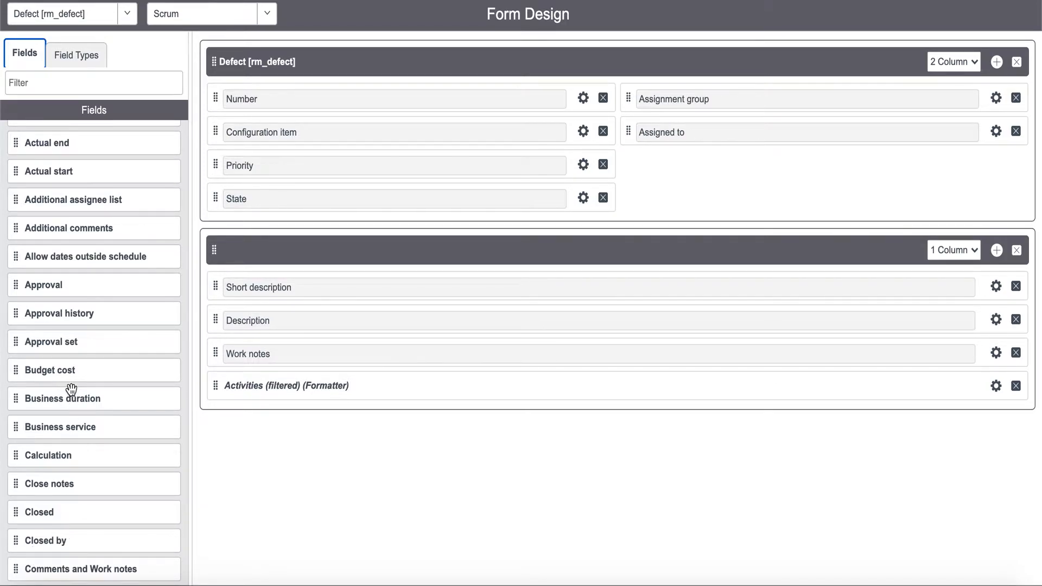
scroll(69, 394, up, 3)
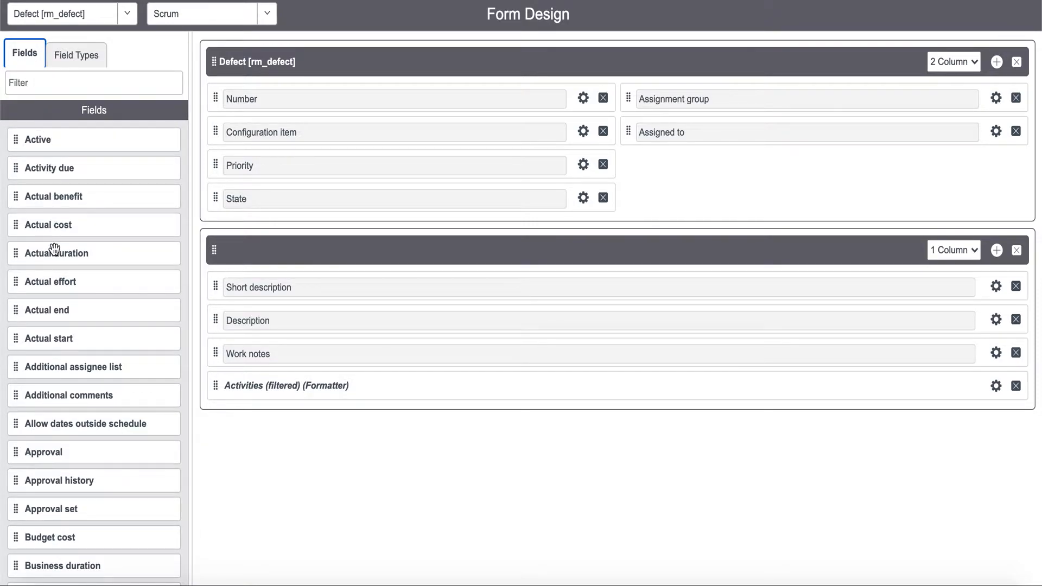
Step: Add a new Choice field beneath Assigned to on the Defect form and label it Defect Type
click(77, 60)
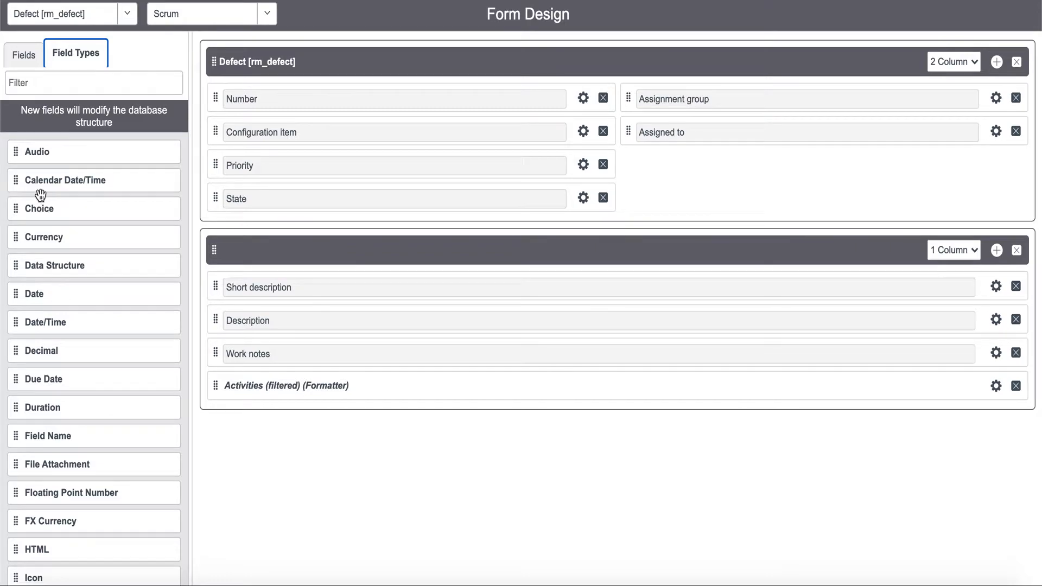
drag(16, 207, 642, 169)
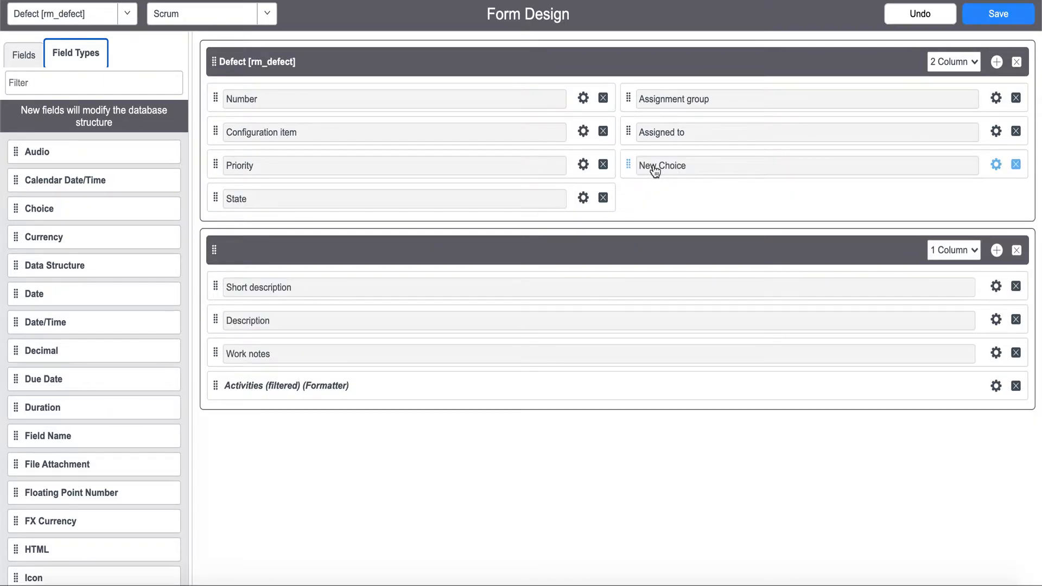
click(997, 166)
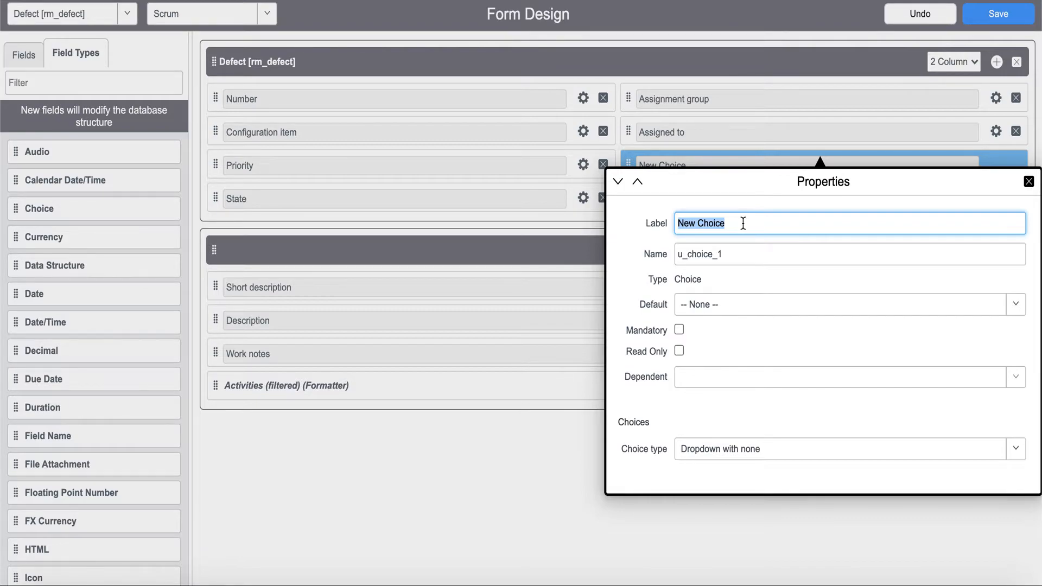
text(Defe)
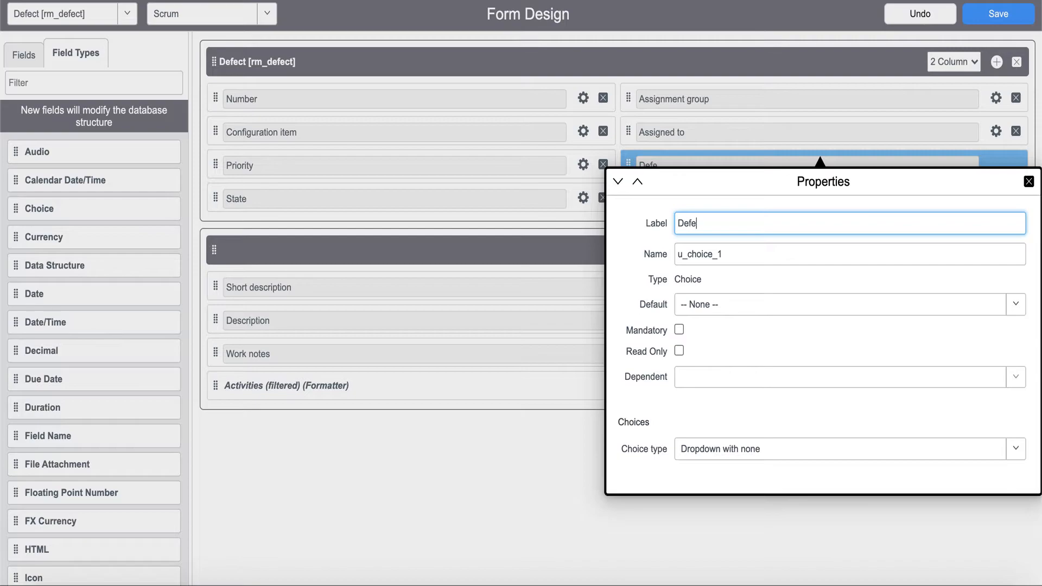
text(ct Type)
Step: Set the Defect Type field's name to u_defect_type
click(741, 254)
key(ctrl+a)
text(u_defec)
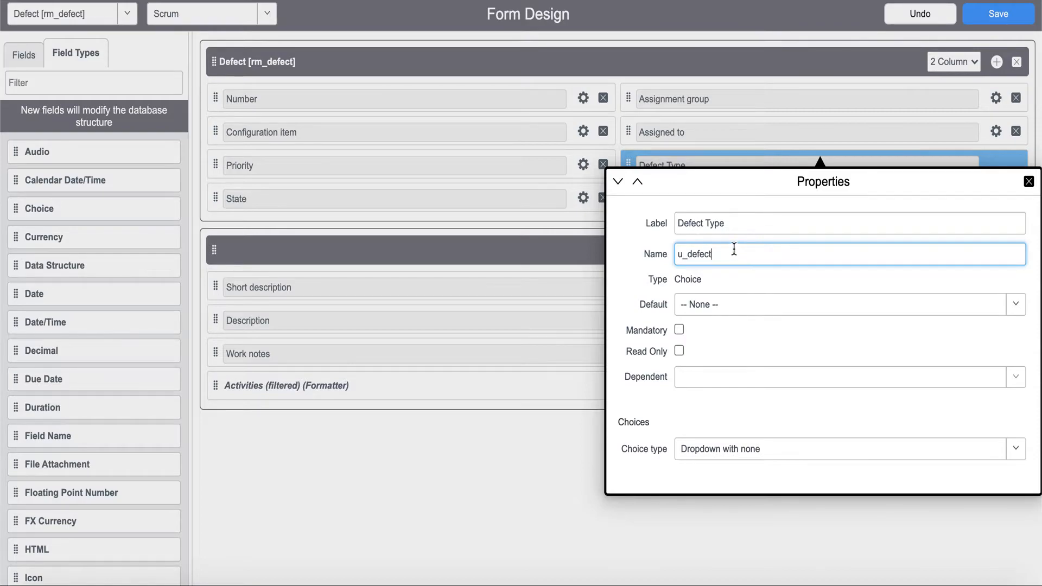
text(_type)
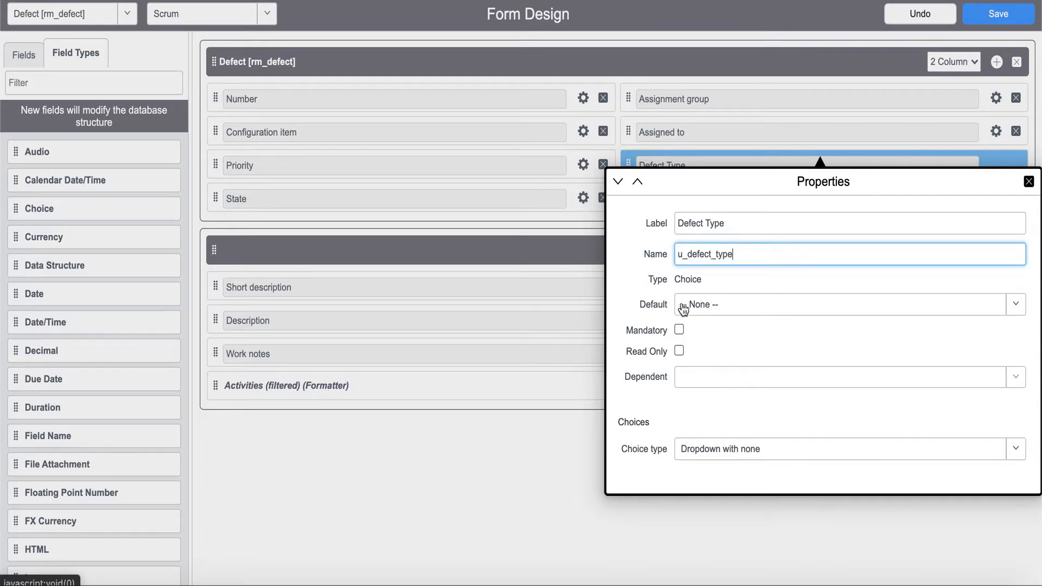
click(739, 325)
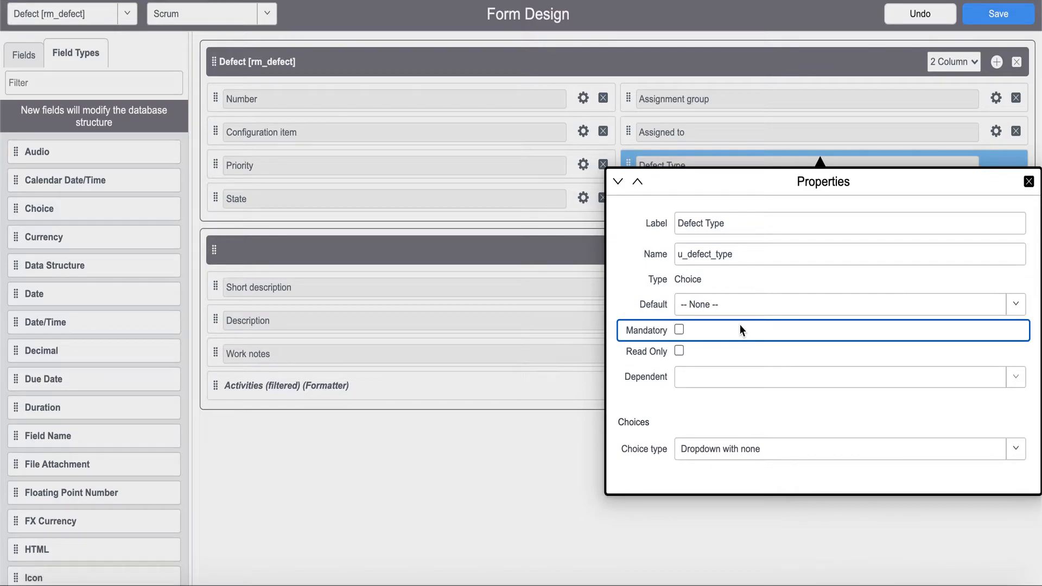
Step: Rename the first choice of the Defect Type field to Dev
scroll(738, 324, down, 2)
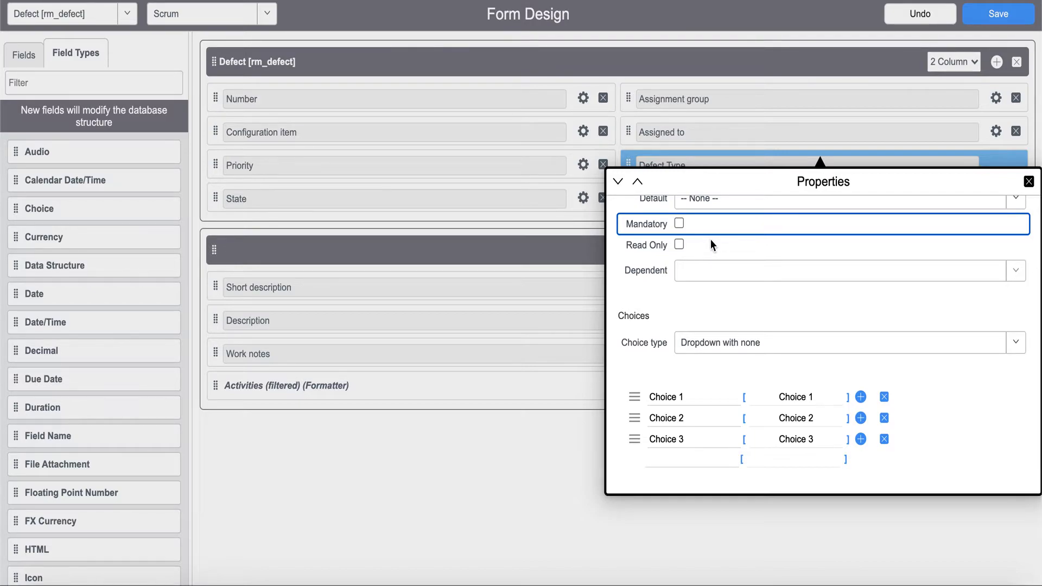
scroll(740, 227, down, 1)
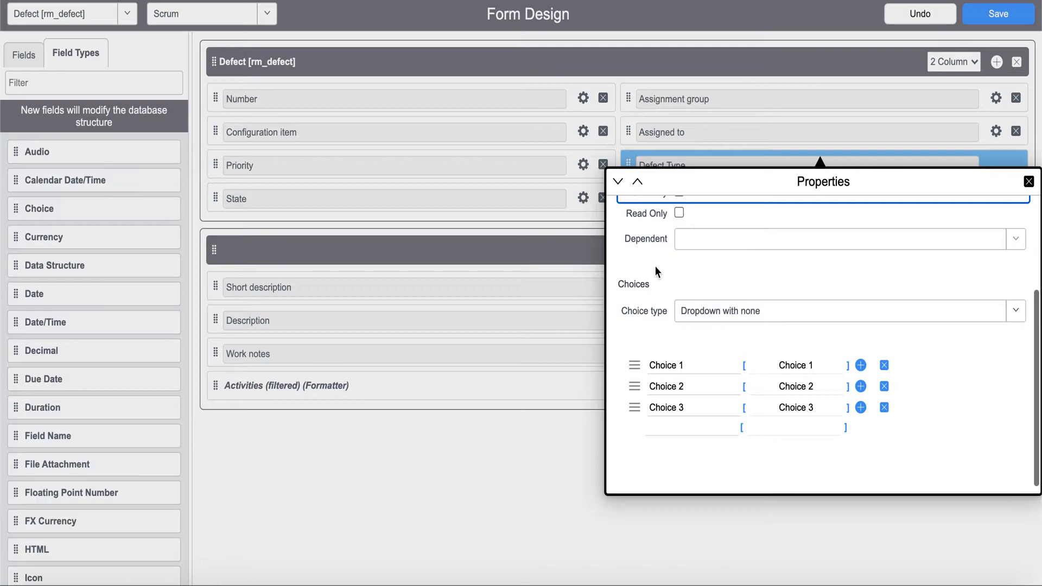
click(716, 243)
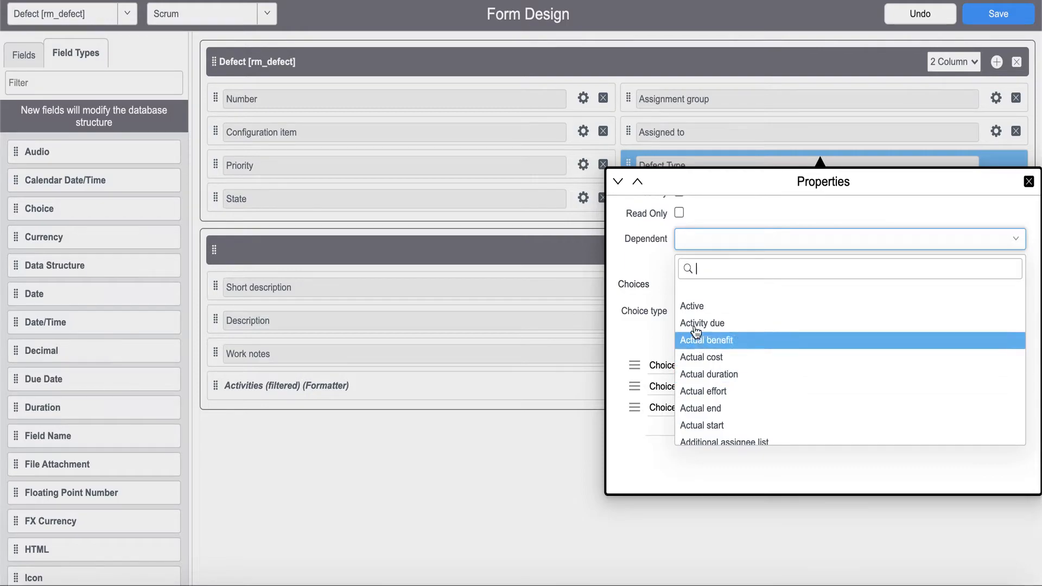
click(663, 264)
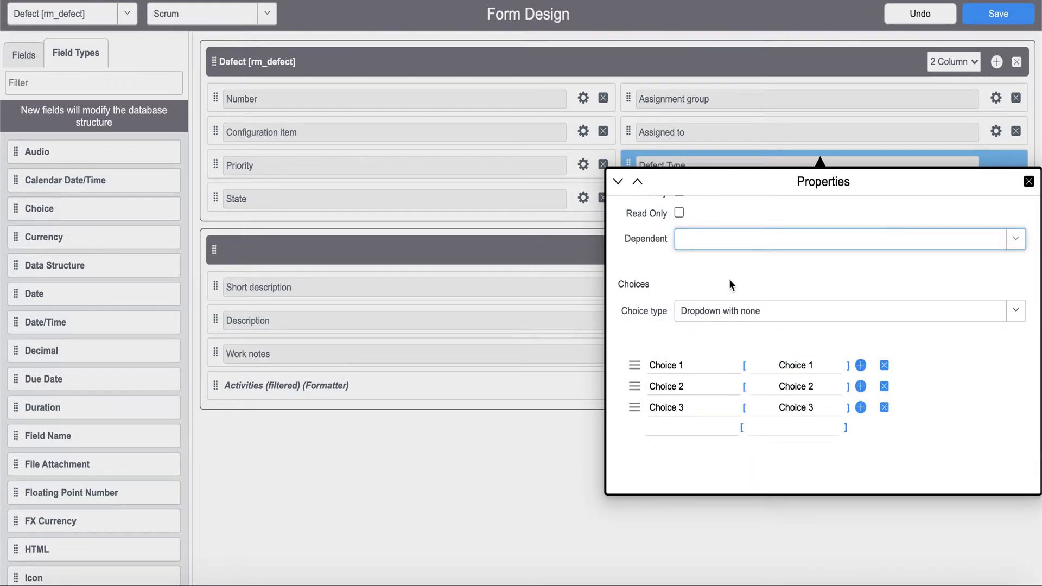
scroll(711, 326, down, 1)
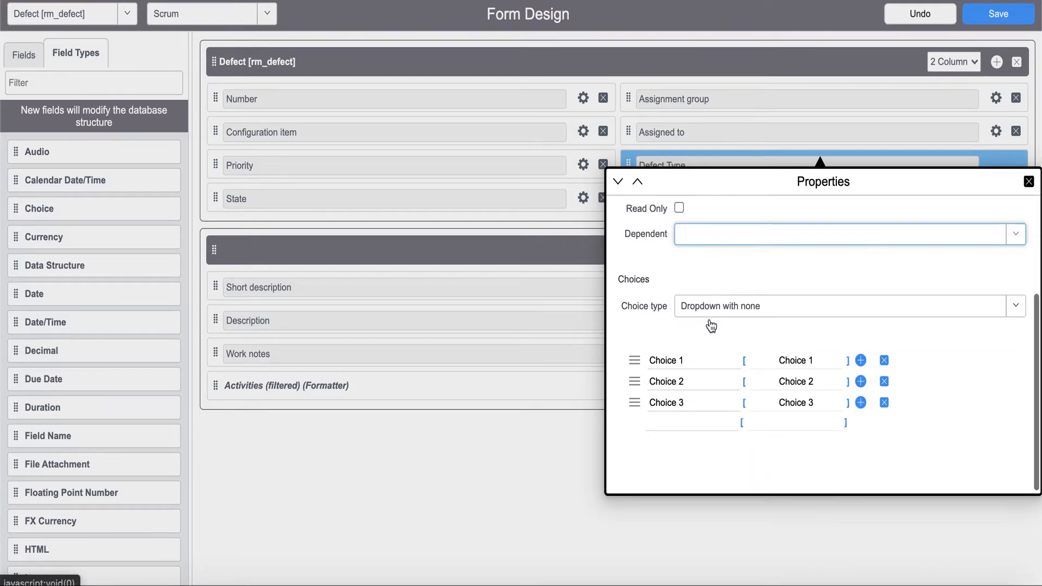
click(693, 360)
key(BackSpace)
key(BackSpace)
key(BackSpace)
key(BackSpace)
key(BackSpace)
key(BackSpace)
key(BackSpace)
key(BackSpace)
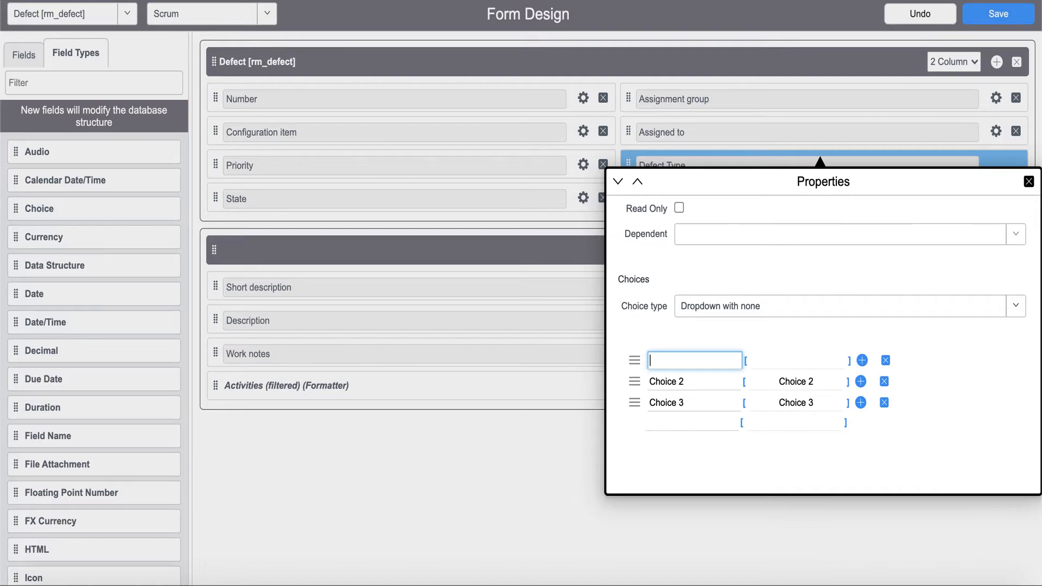
text(Deve)
key(BackSpace)
Step: Rename the second choice of the Defect Type field to Test
click(713, 382)
key(BackSpace)
key(BackSpace)
key(BackSpace)
key(BackSpace)
key(BackSpace)
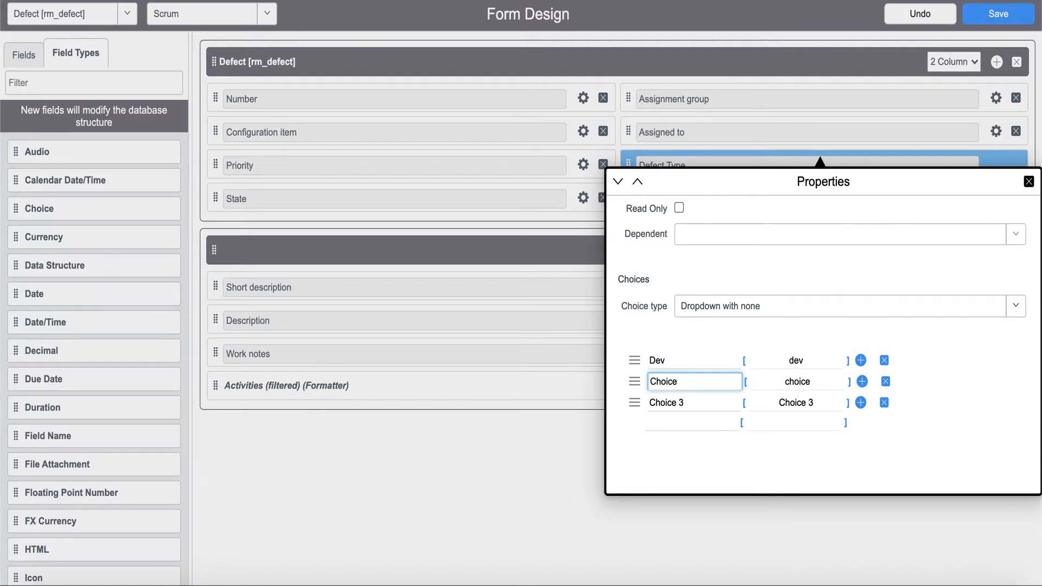
key(BackSpace)
key(BackSpace)
key(BackSpace)
text(Test)
Step: Rename the third choice of the Defect Type field to Prod
click(709, 404)
key(BackSpace)
key(BackSpace)
key(BackSpace)
key(BackSpace)
key(BackSpace)
key(BackSpace)
key(BackSpace)
key(BackSpace)
text(Prod)
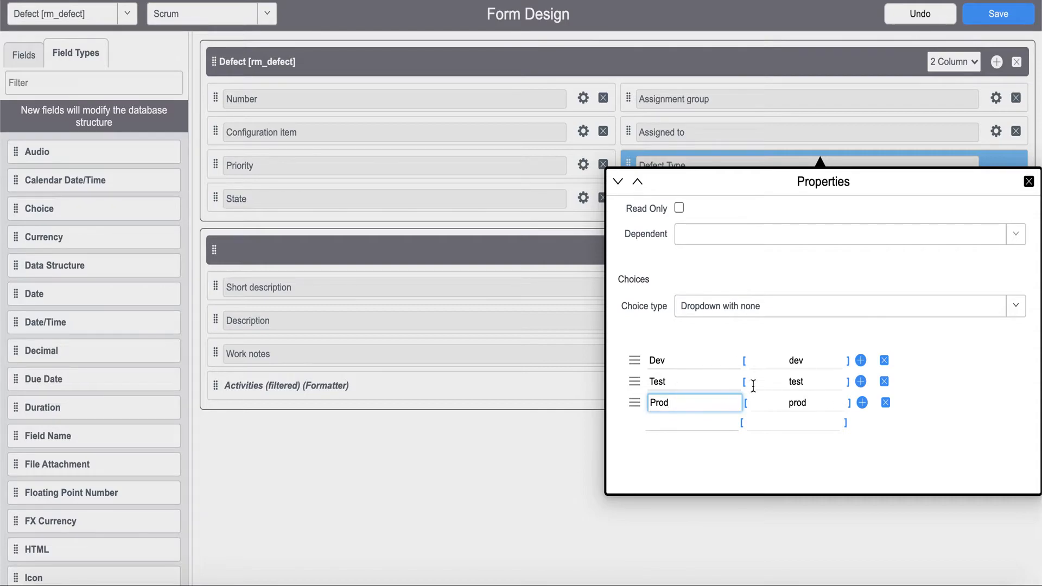
Step: Save the Scrum view form design and reload the Defect record's form
click(1028, 181)
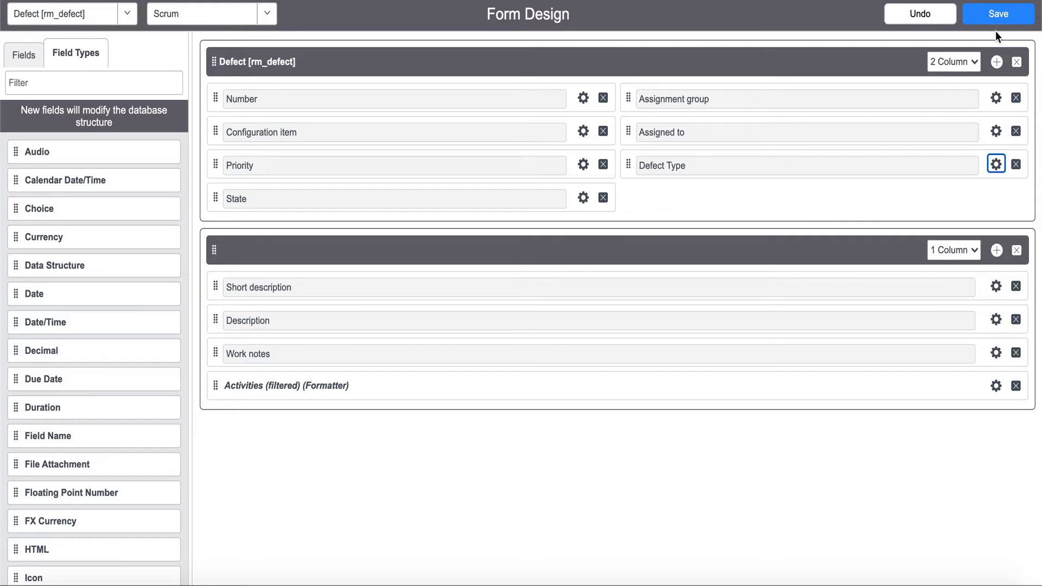
click(985, 20)
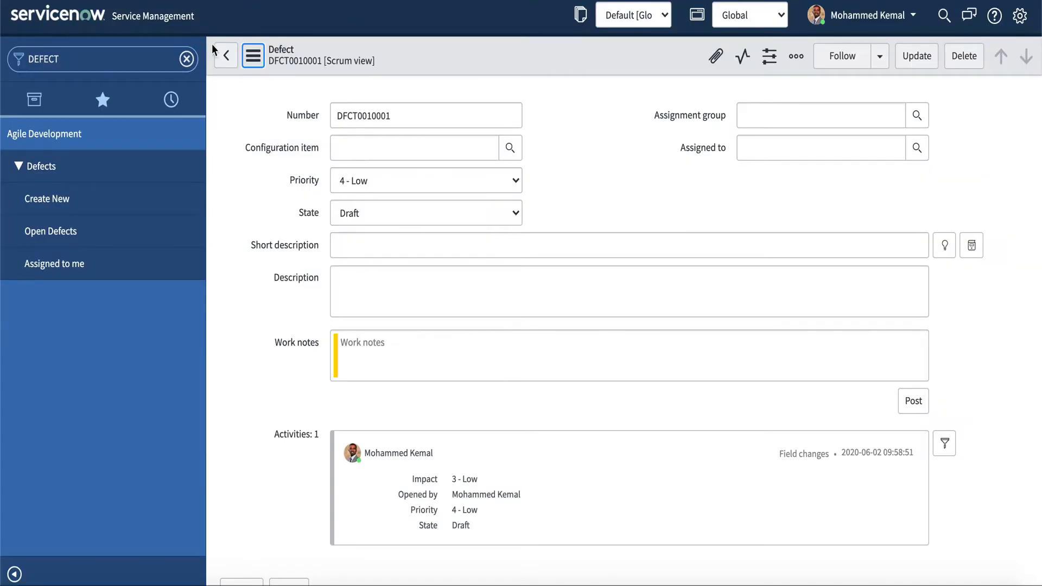
click(250, 57)
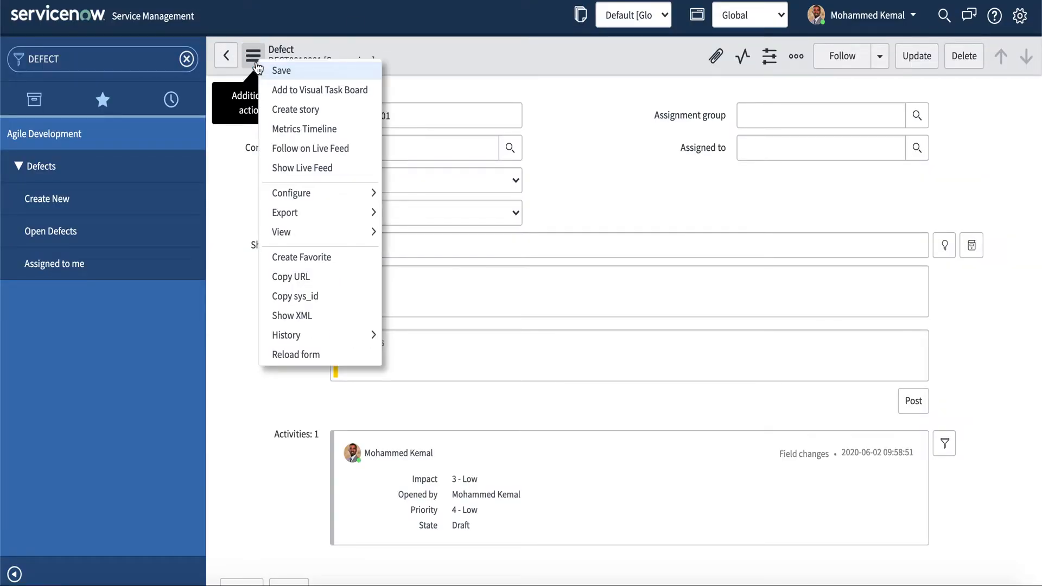
click(294, 353)
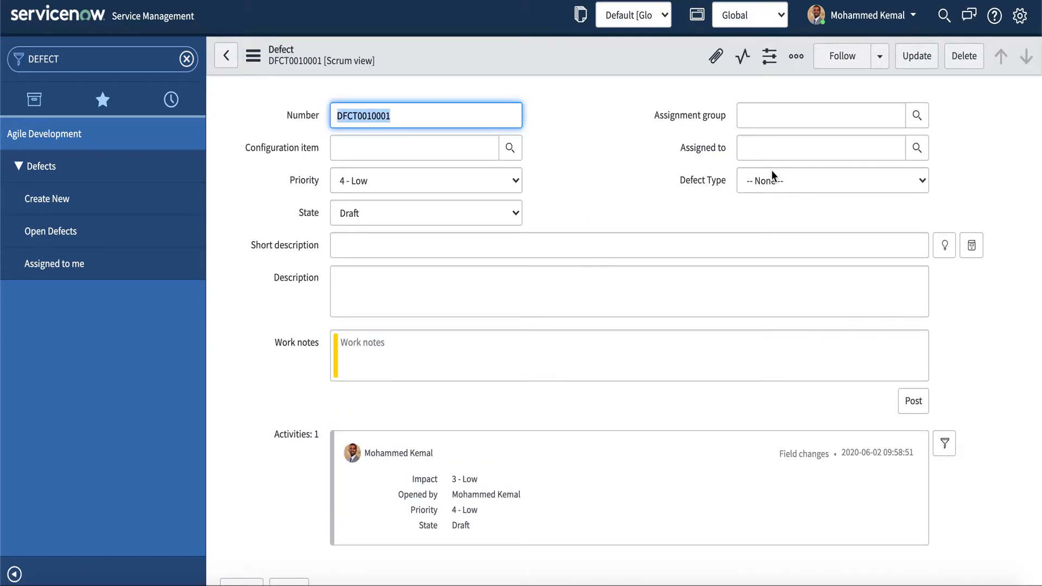
Step: Examine the Defect Type field's choices and the Stories related lists on the Defect record
click(770, 181)
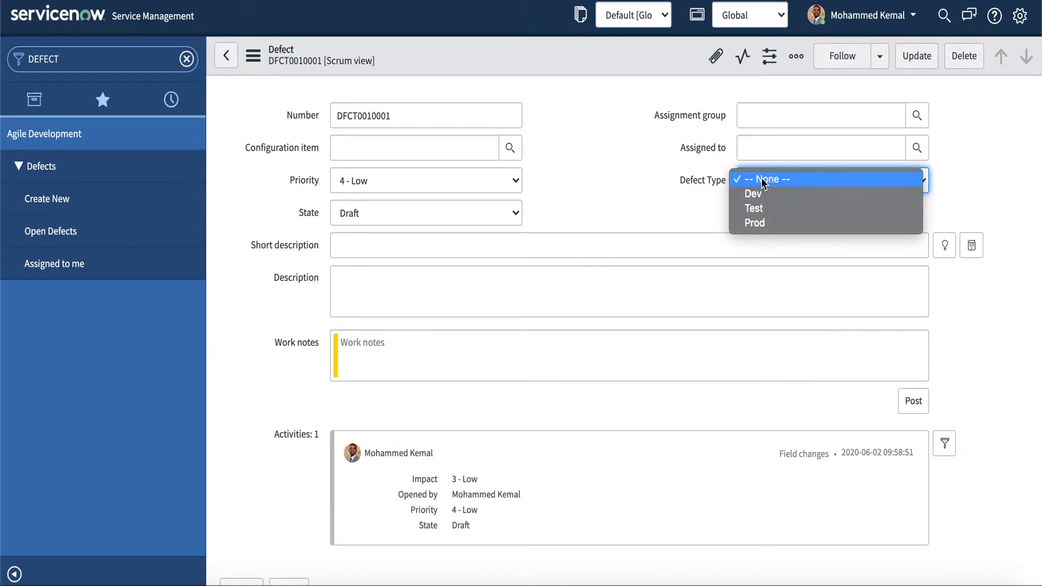
click(694, 201)
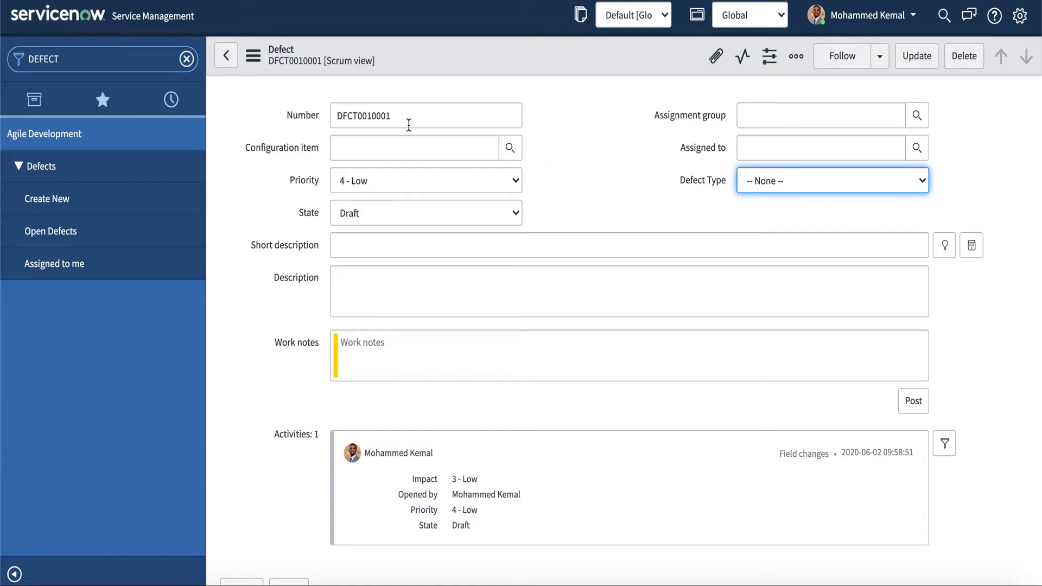
click(765, 184)
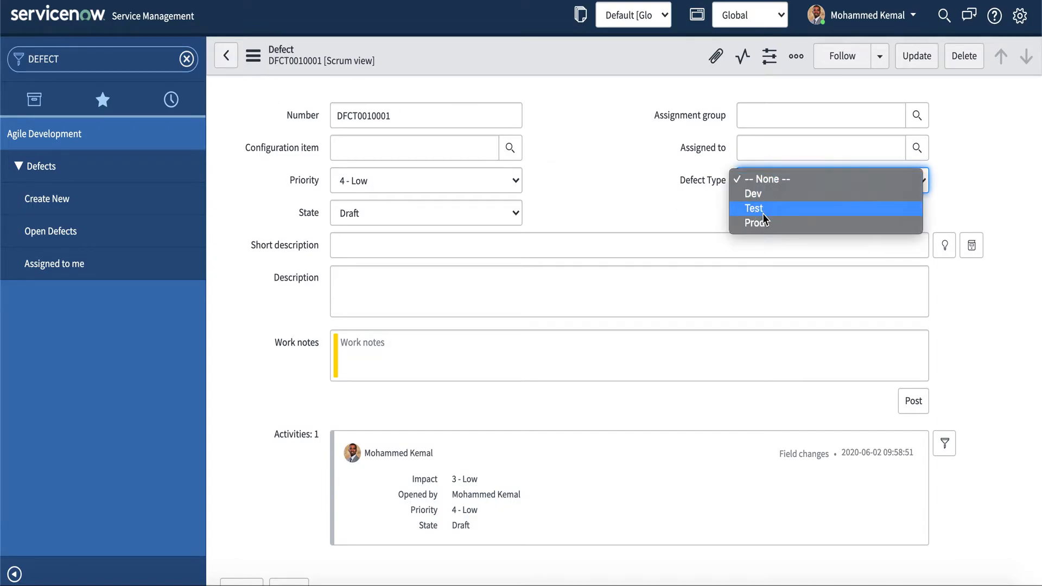
click(649, 155)
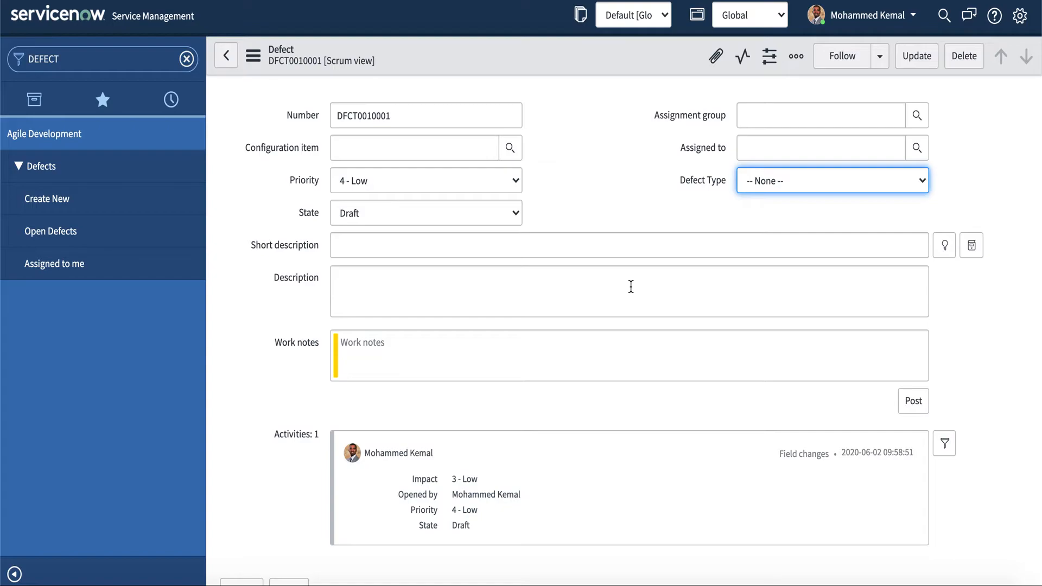
scroll(424, 286, down, 1)
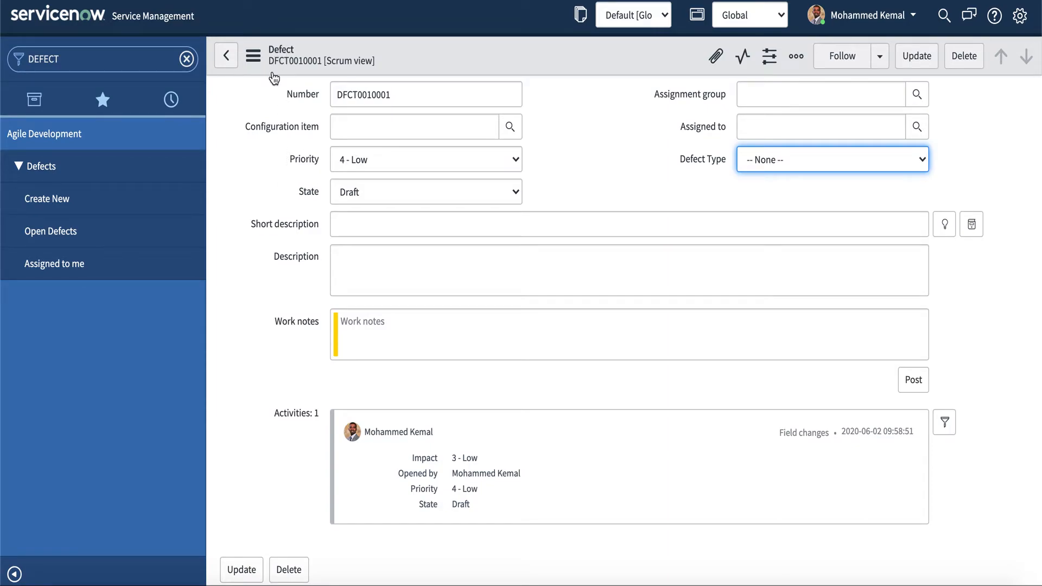
scroll(264, 416, down, 5)
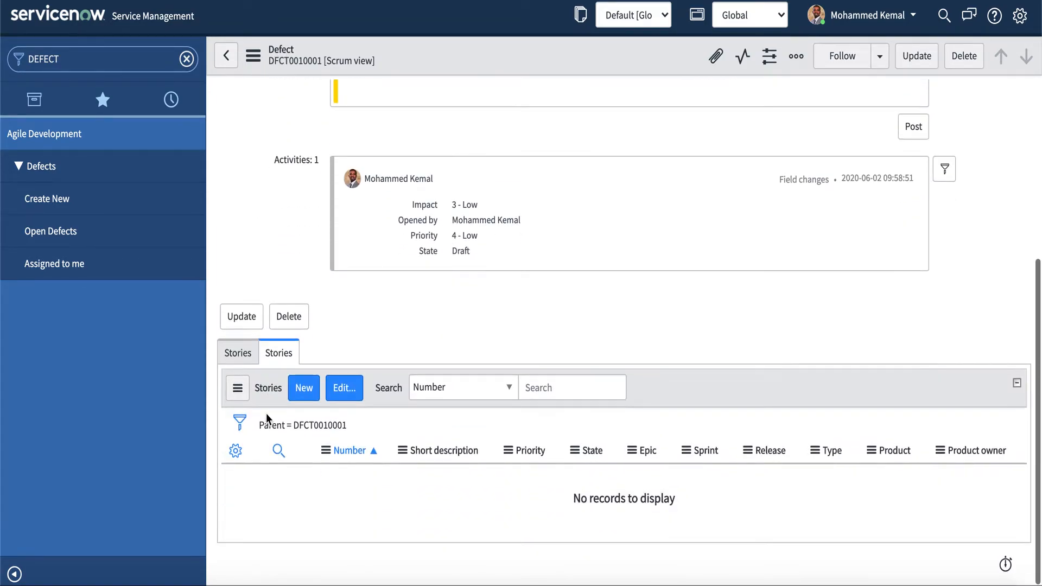
scroll(323, 253, up, 6)
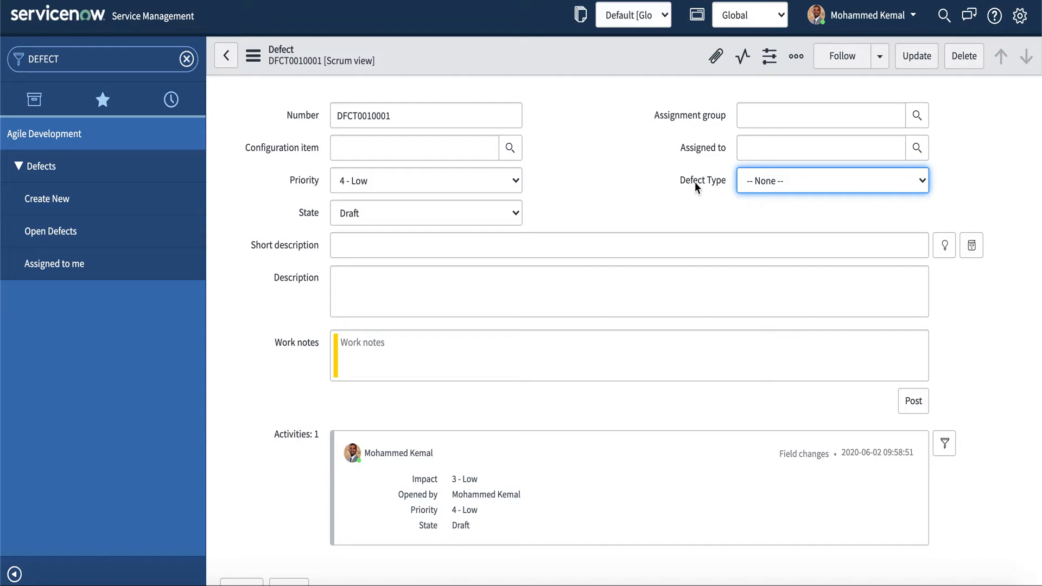
click(798, 179)
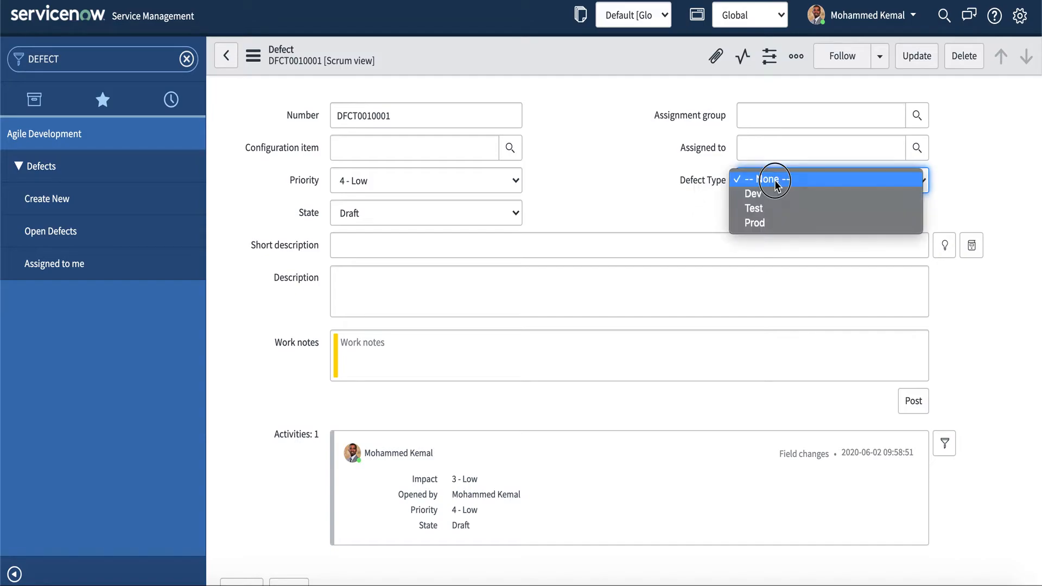
click(703, 180)
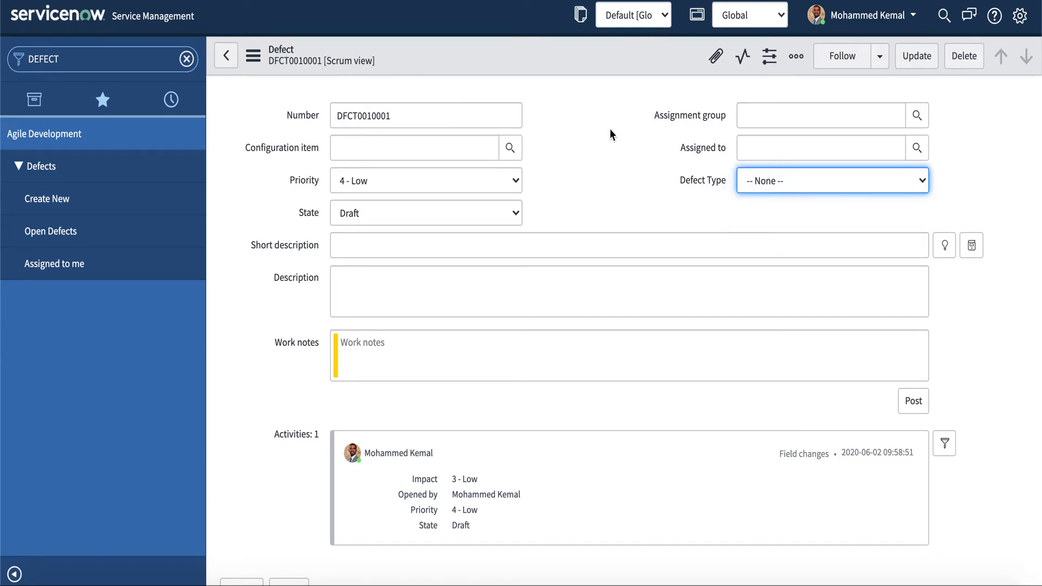
Step: Find tables in the application navigator and open the System Definition Tables list
double_click(76, 56)
text(tabl)
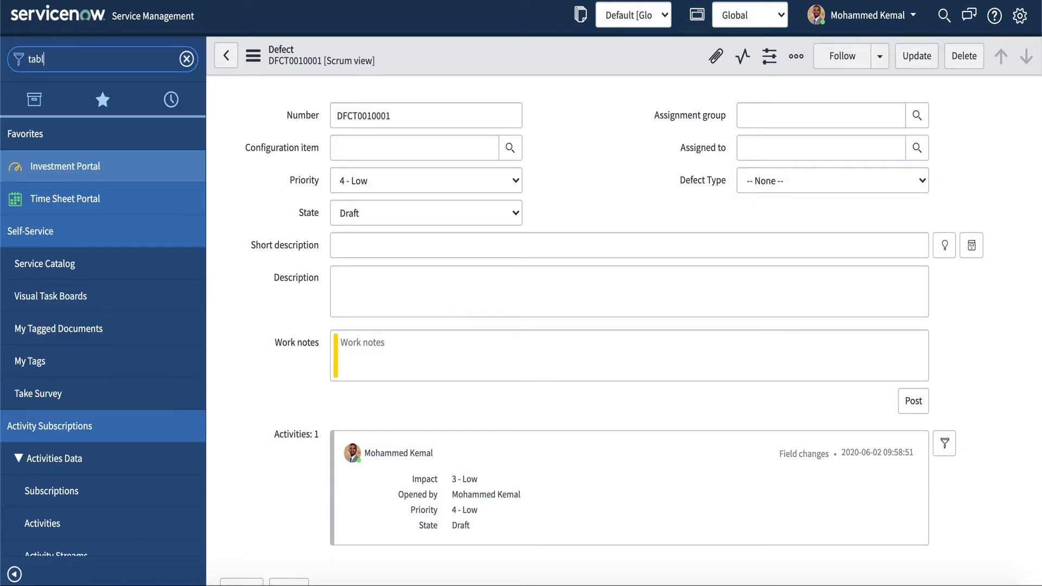
text(es)
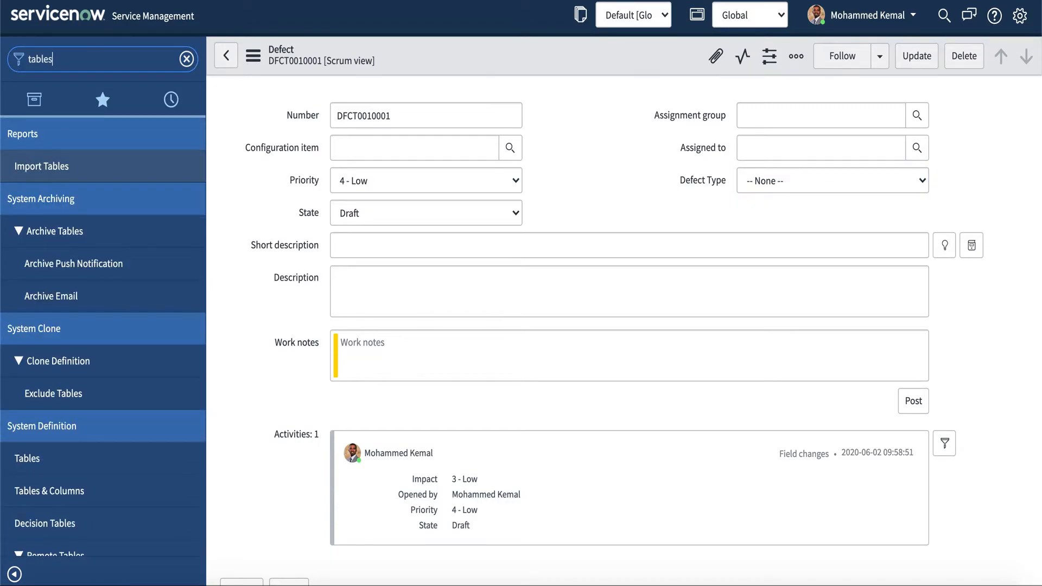
scroll(52, 353, down, 2)
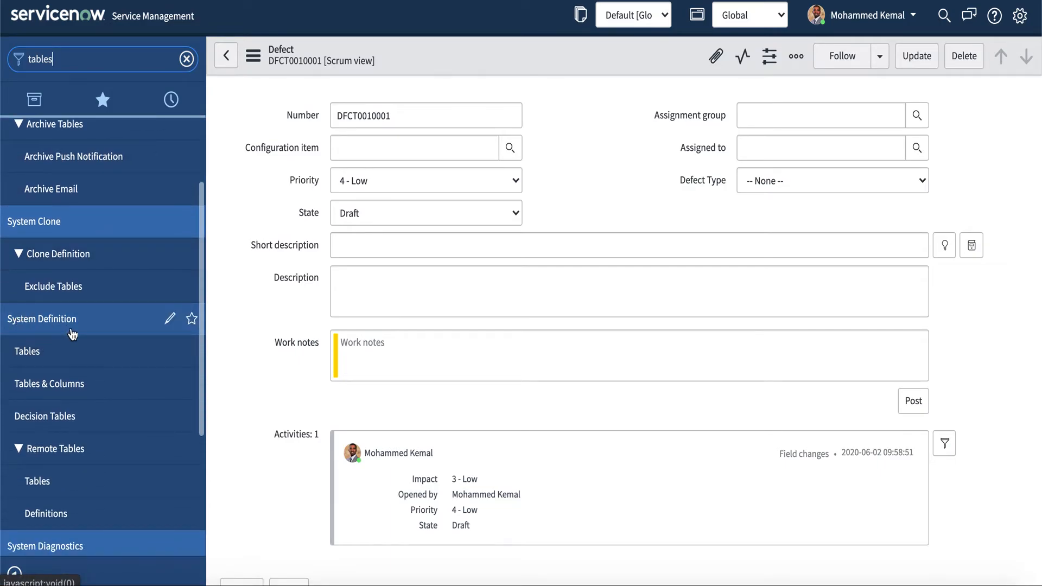
click(28, 353)
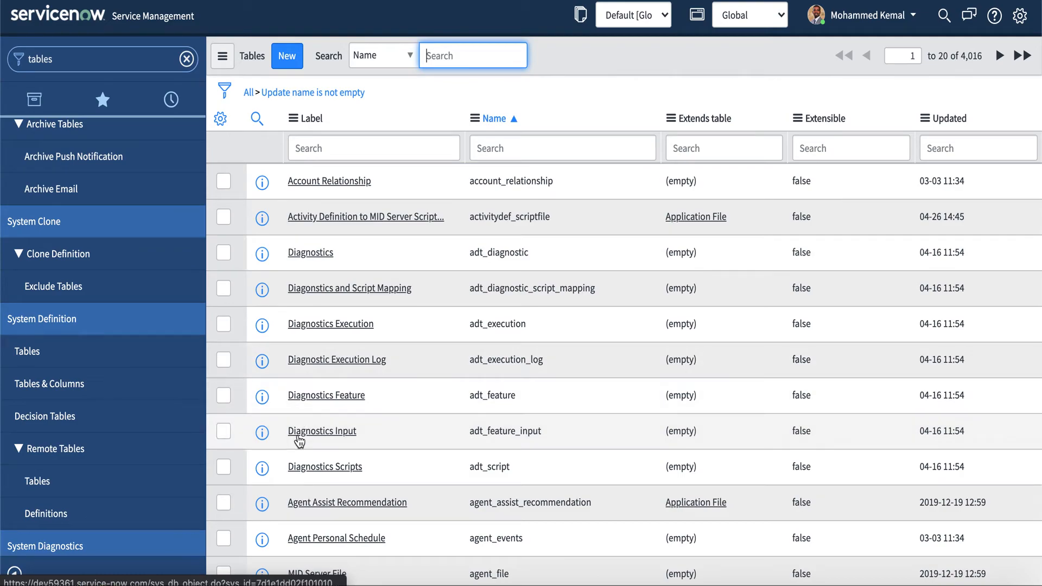
Step: Filter the tables to labels containing defect and open the Defect table (rm_defect)
click(326, 148)
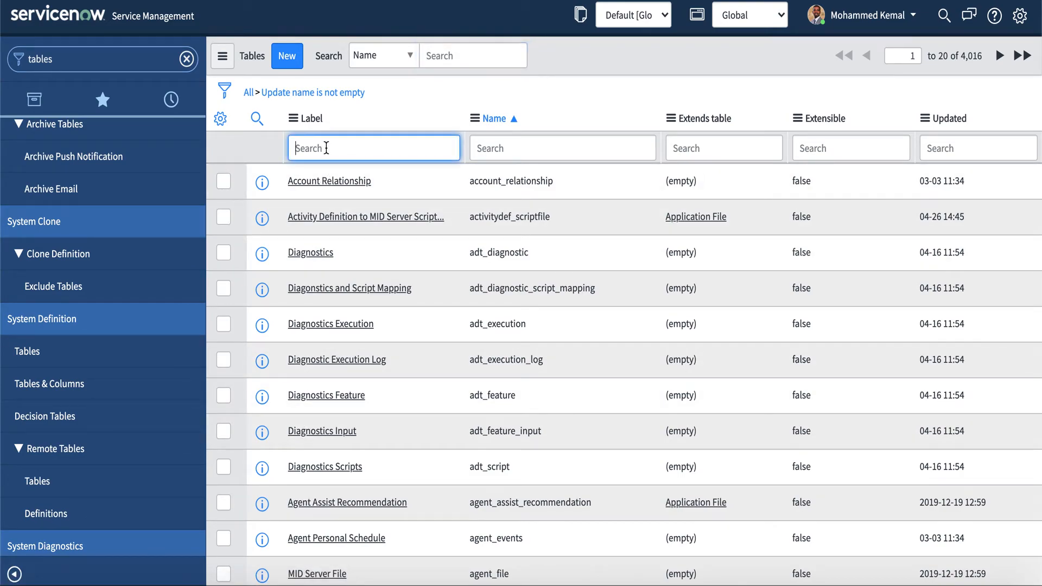
text(*defect)
key(Return)
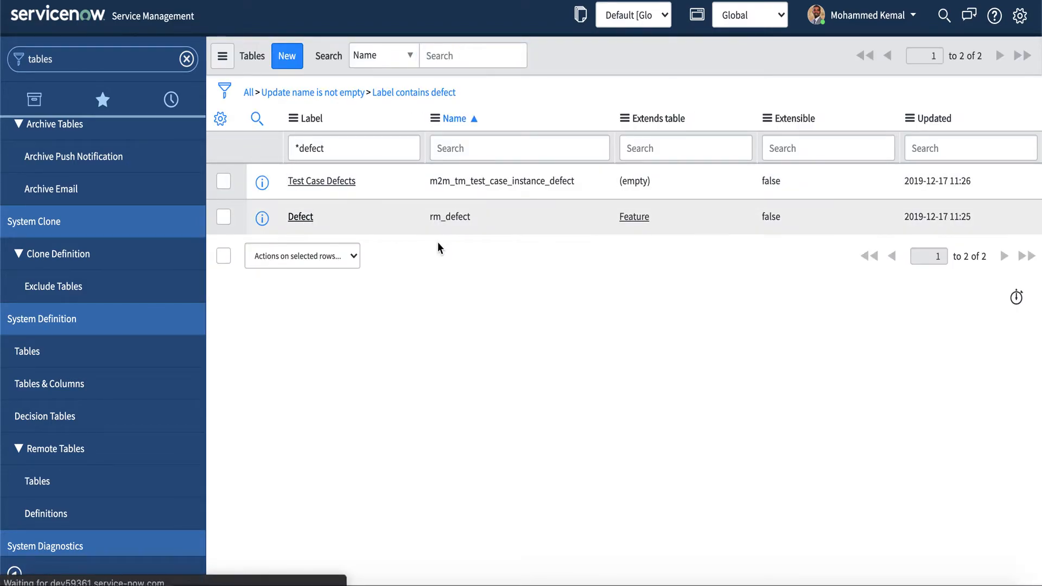
click(311, 217)
Step: Examine the table columns and related links of the Defect table
scroll(406, 259, down, 4)
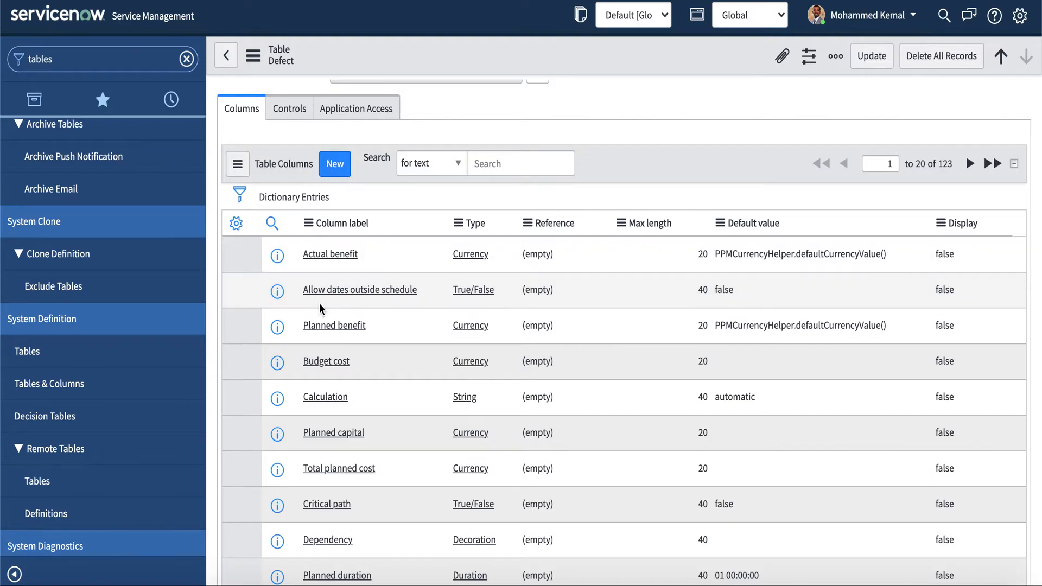
scroll(319, 303, down, 8)
scroll(319, 303, down, 9)
scroll(319, 303, up, 6)
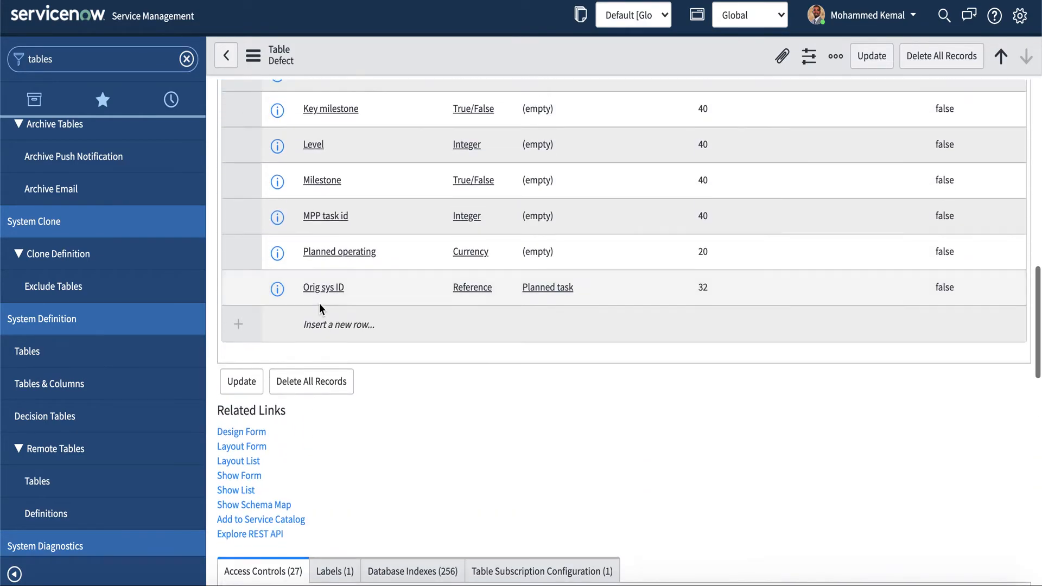
scroll(350, 180, up, 8)
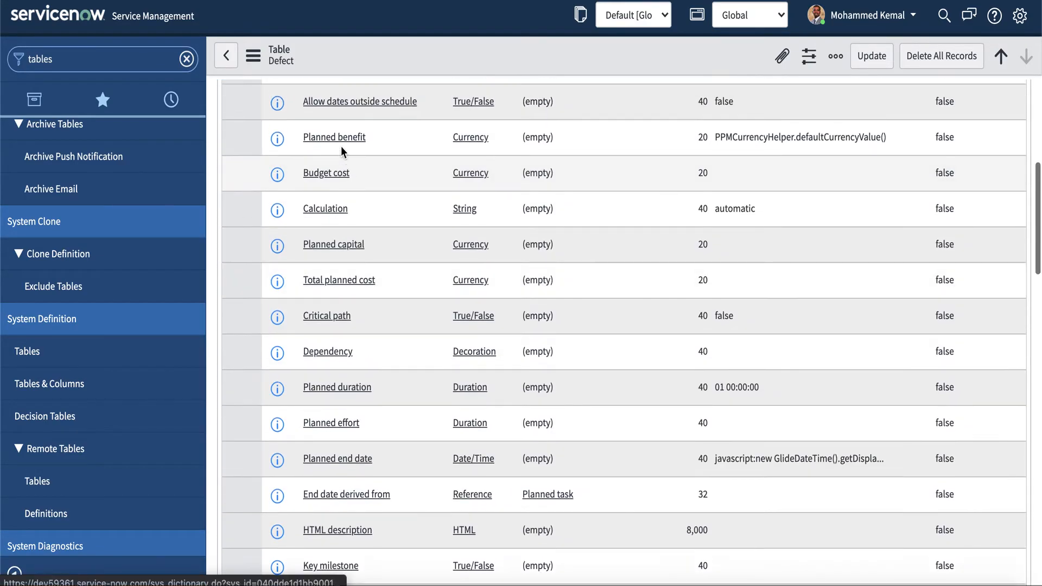
scroll(335, 297, up, 4)
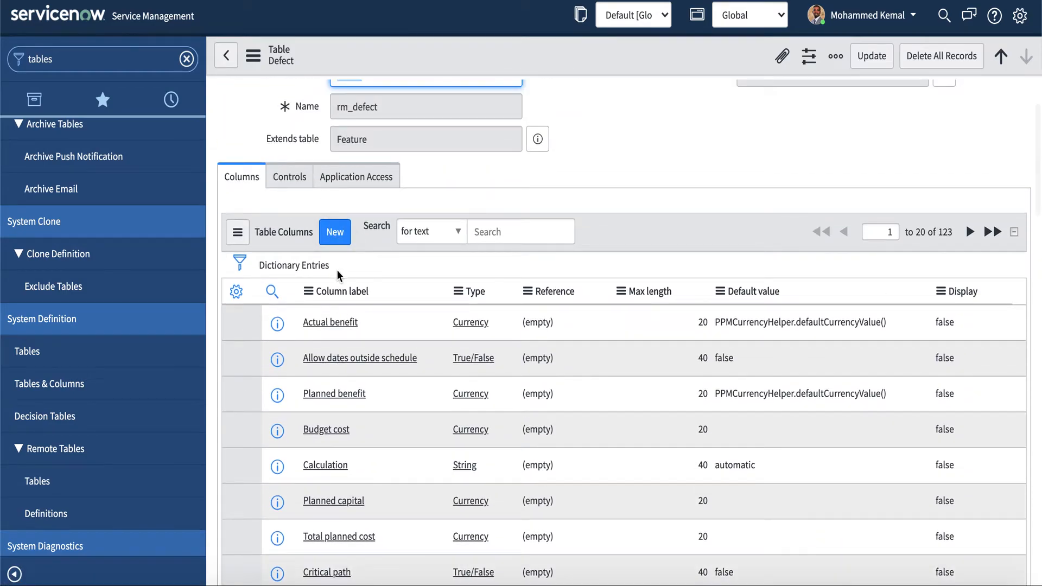
Step: Insert a new row in the Defect table's columns with the column label Urgency
scroll(336, 269, down, 5)
scroll(337, 270, down, 8)
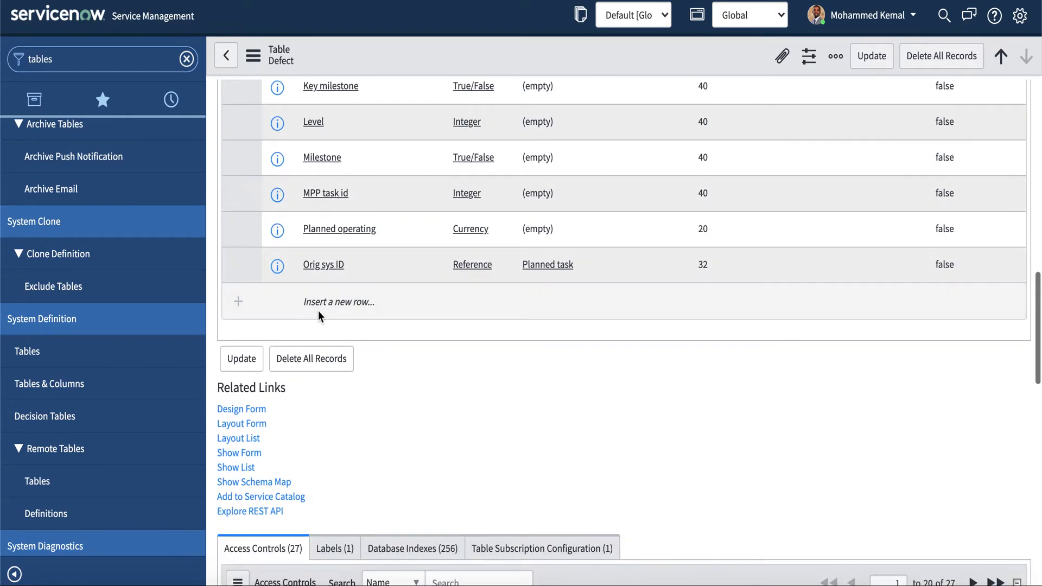
click(323, 302)
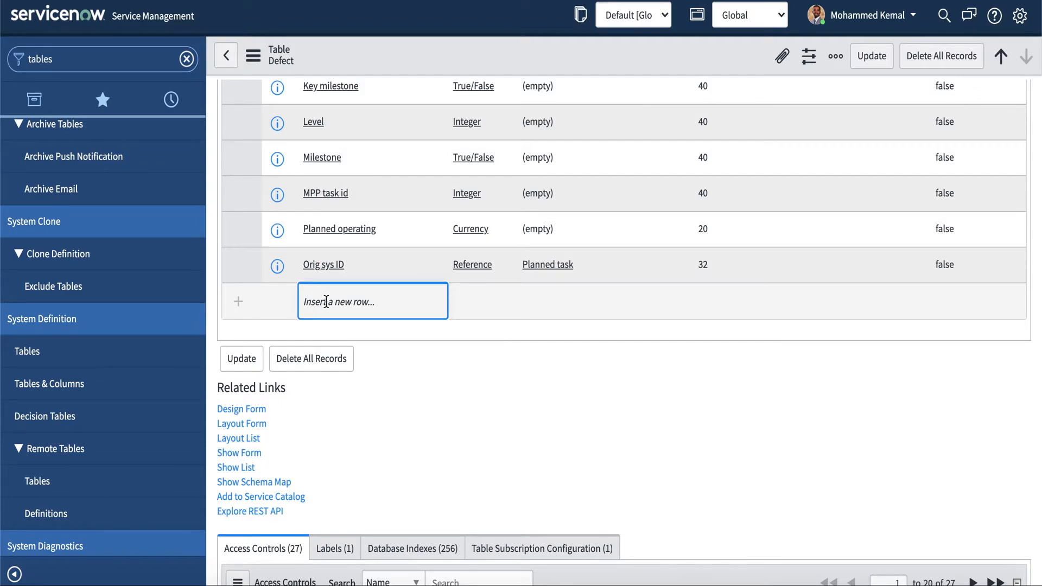
double_click(323, 302)
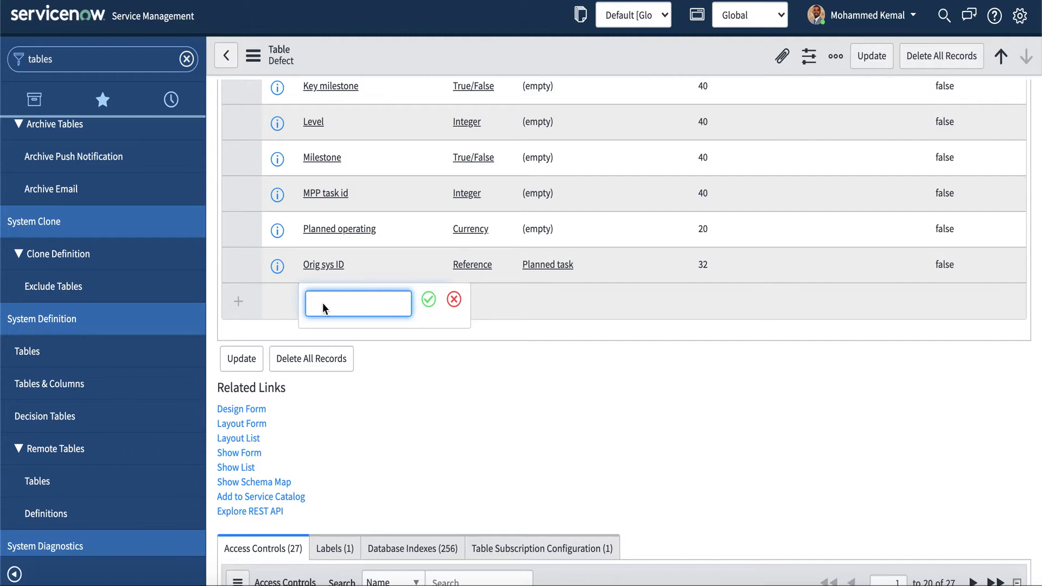
text(Urgency)
click(428, 299)
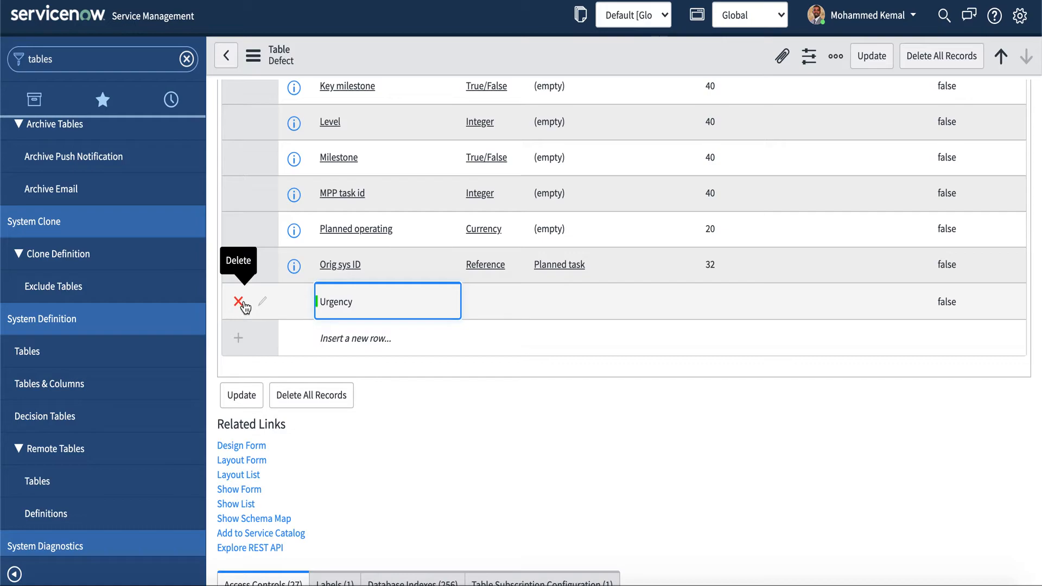
Step: Set the type of the new Urgency column to True/False
click(493, 303)
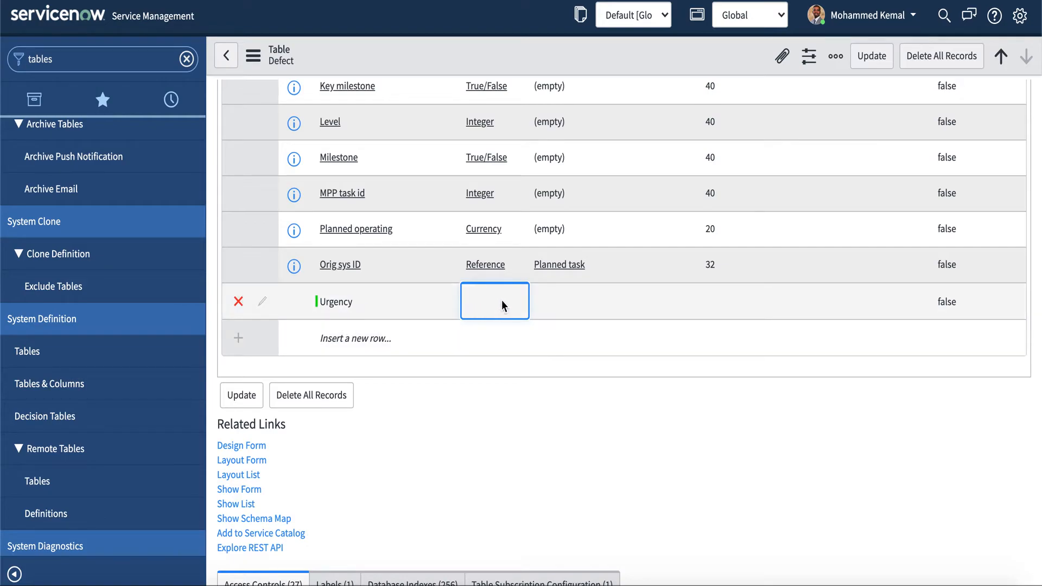
double_click(498, 297)
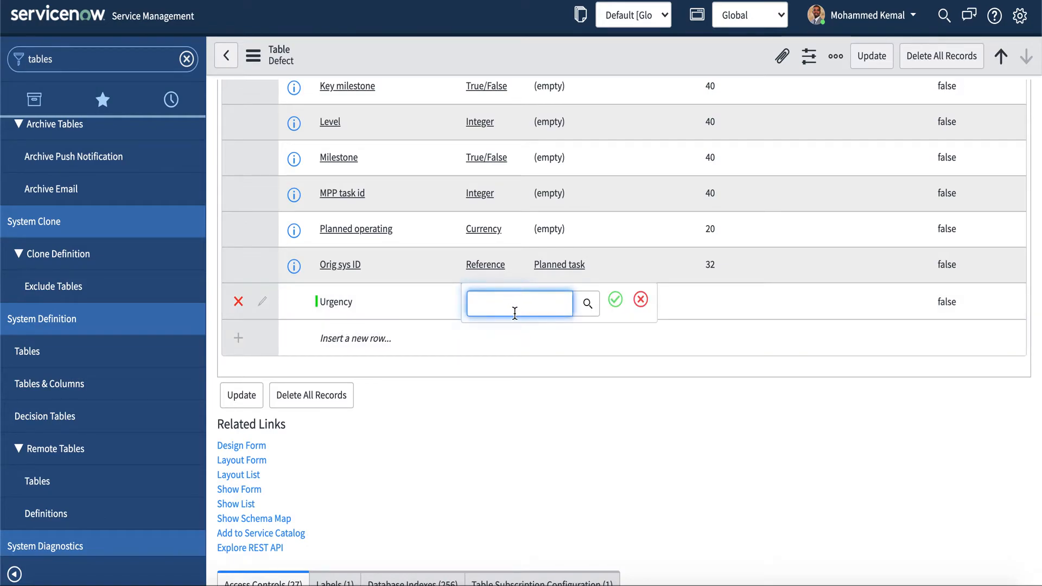
text(st)
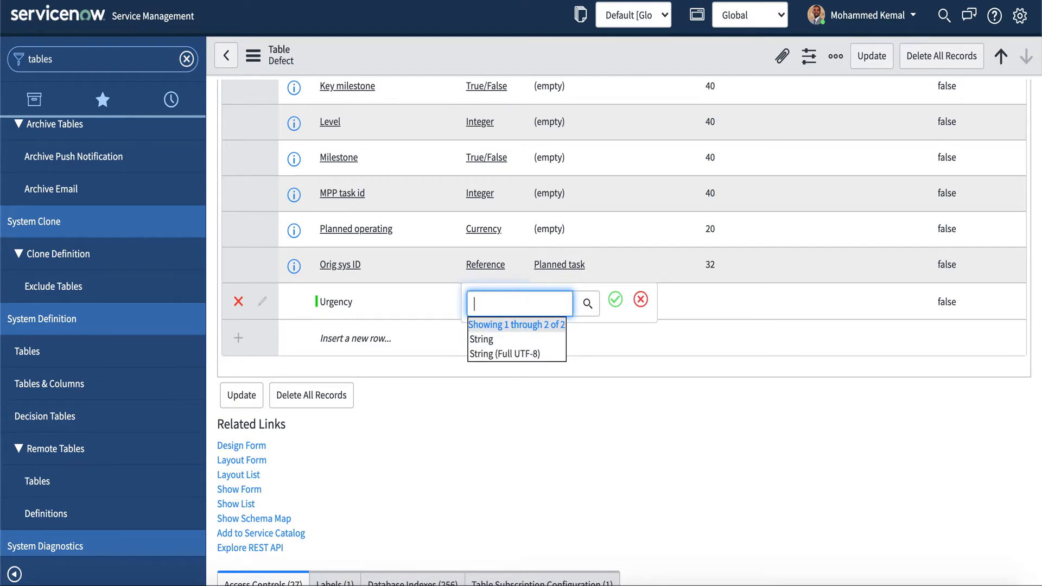
text(h)
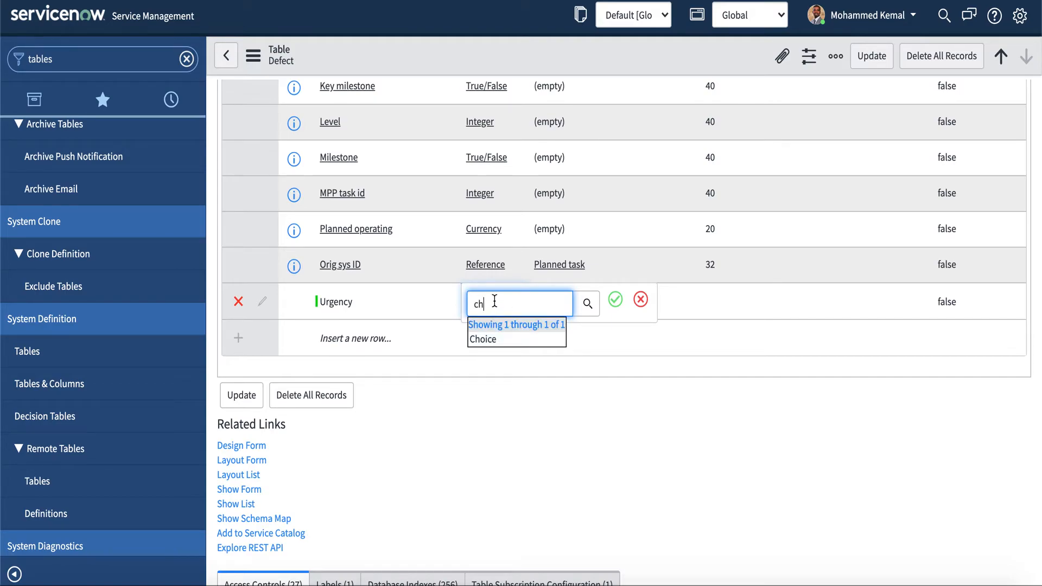
text(t)
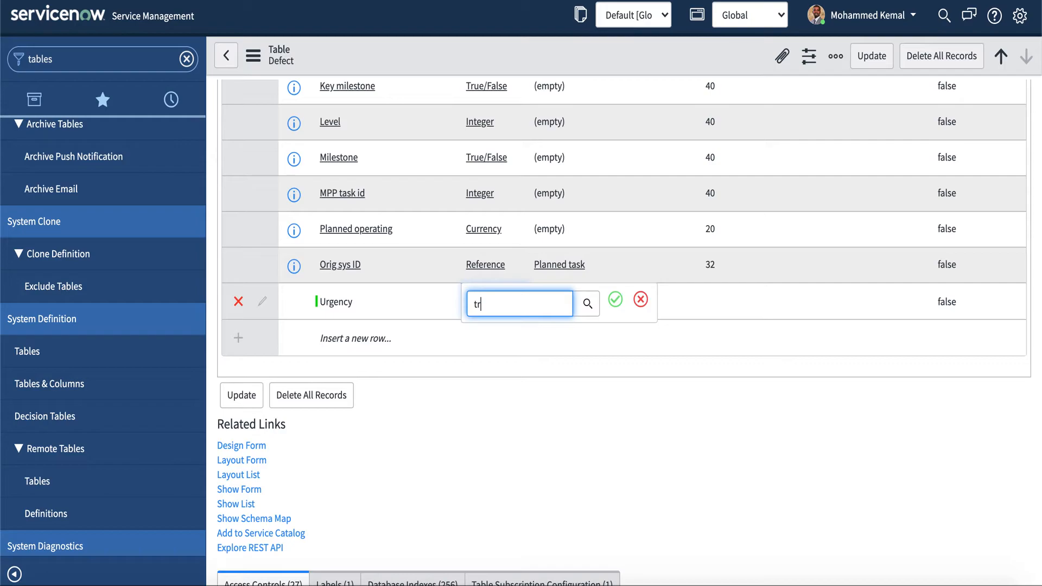
text(r)
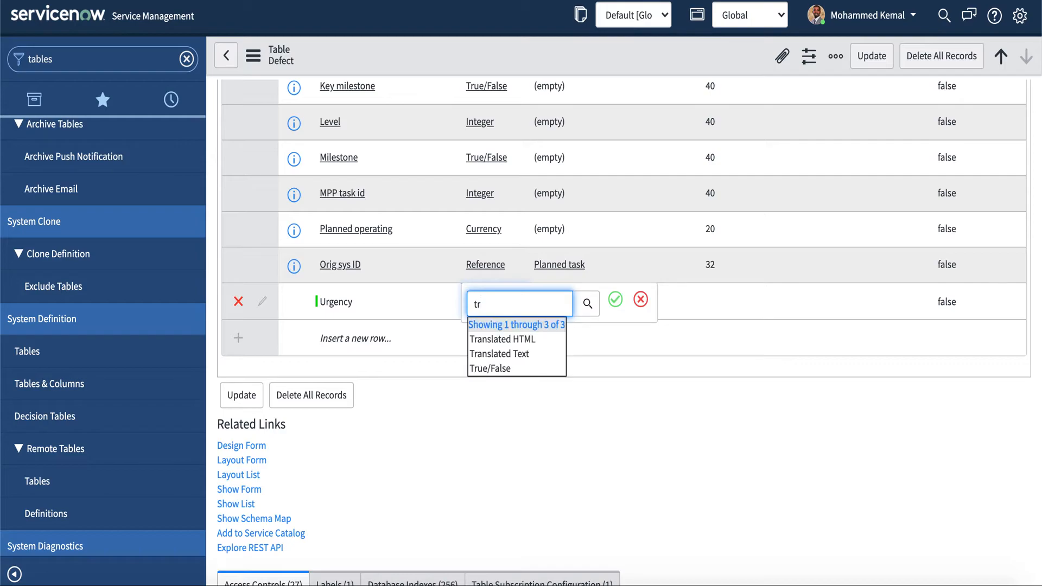
click(491, 368)
click(614, 300)
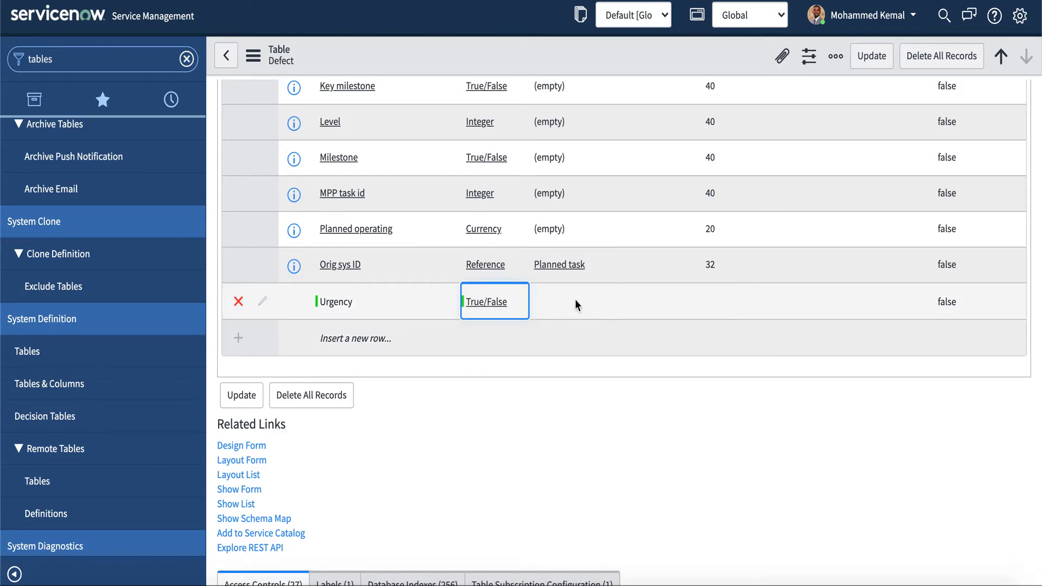
Step: Examine the Reference, Max length, Default value and Display settings of the existing columns and the new Urgency row
click(562, 301)
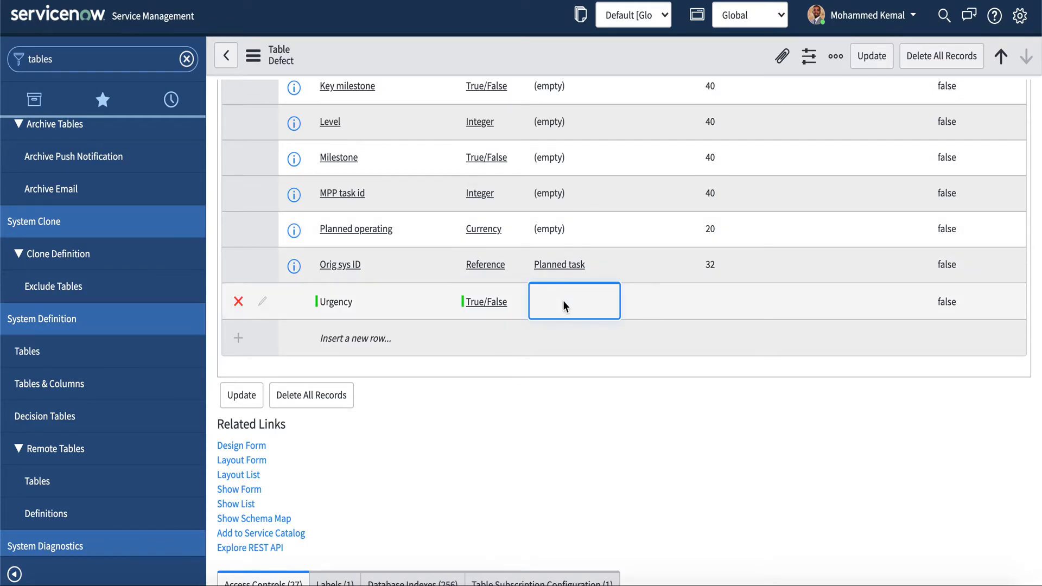
scroll(595, 233, up, 2)
scroll(594, 233, up, 14)
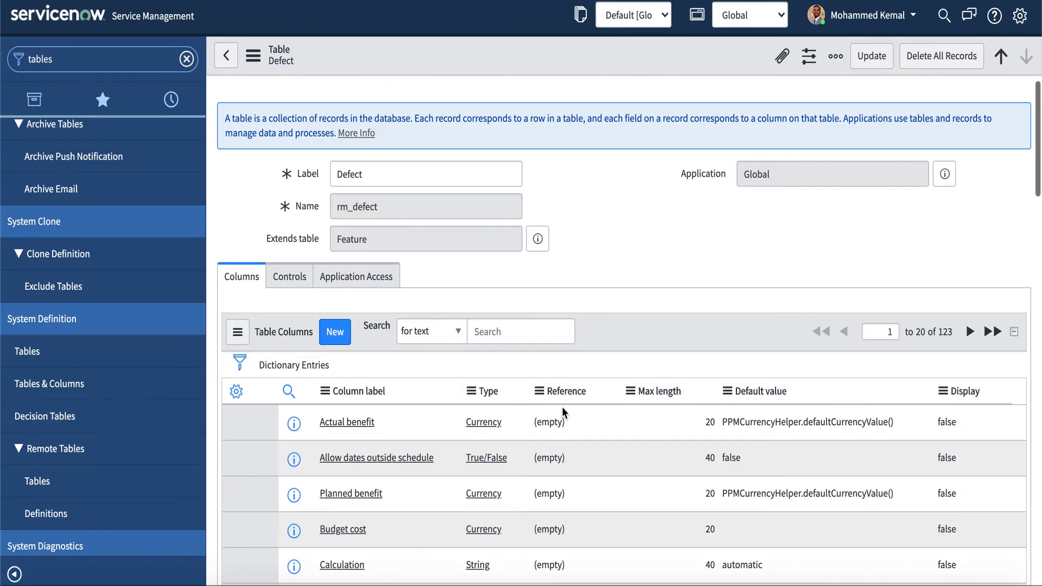
scroll(571, 487, down, 3)
scroll(571, 486, down, 13)
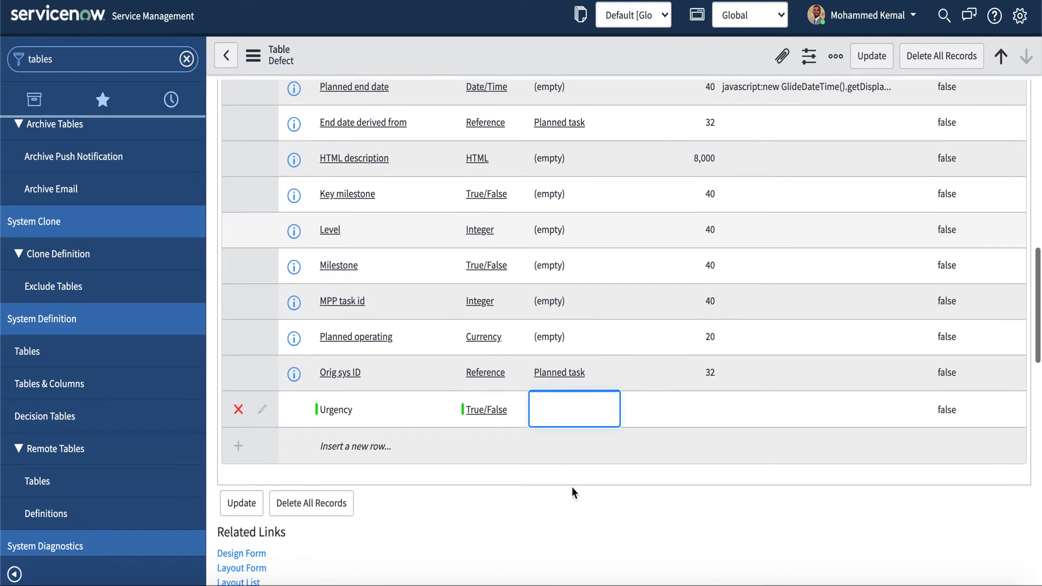
click(714, 272)
click(733, 269)
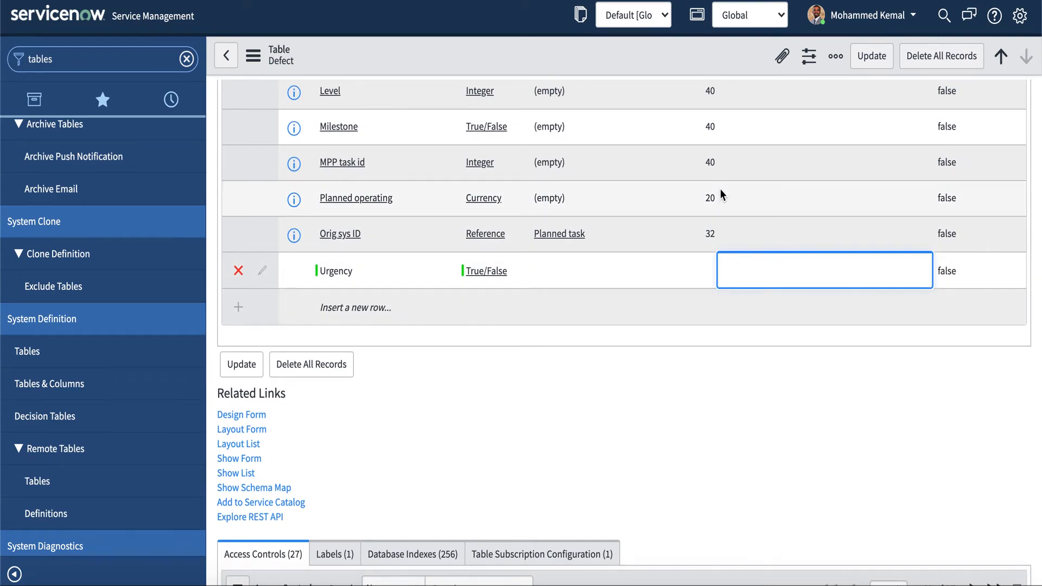
scroll(719, 177, up, 12)
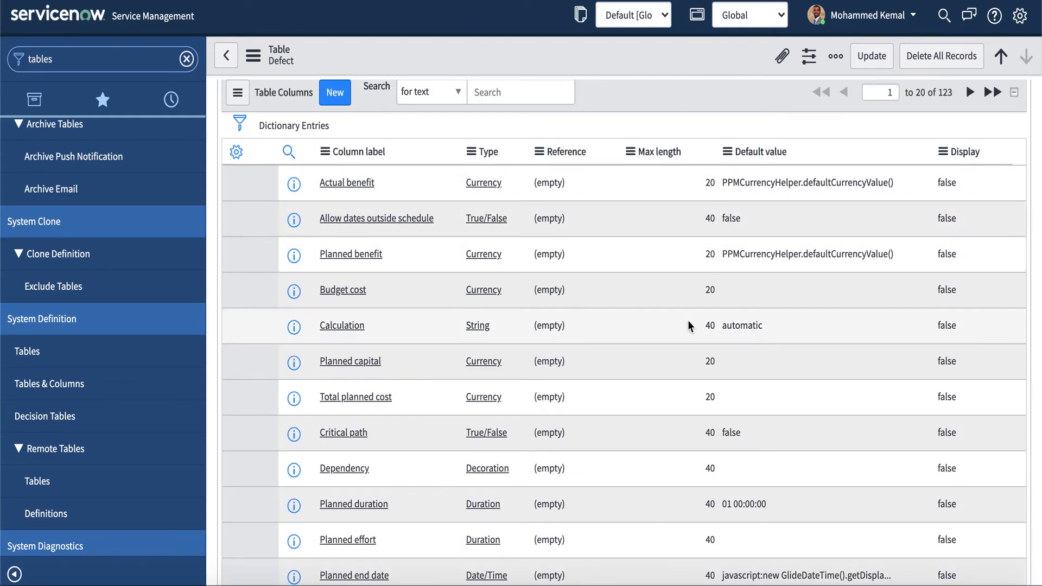
scroll(688, 324, down, 14)
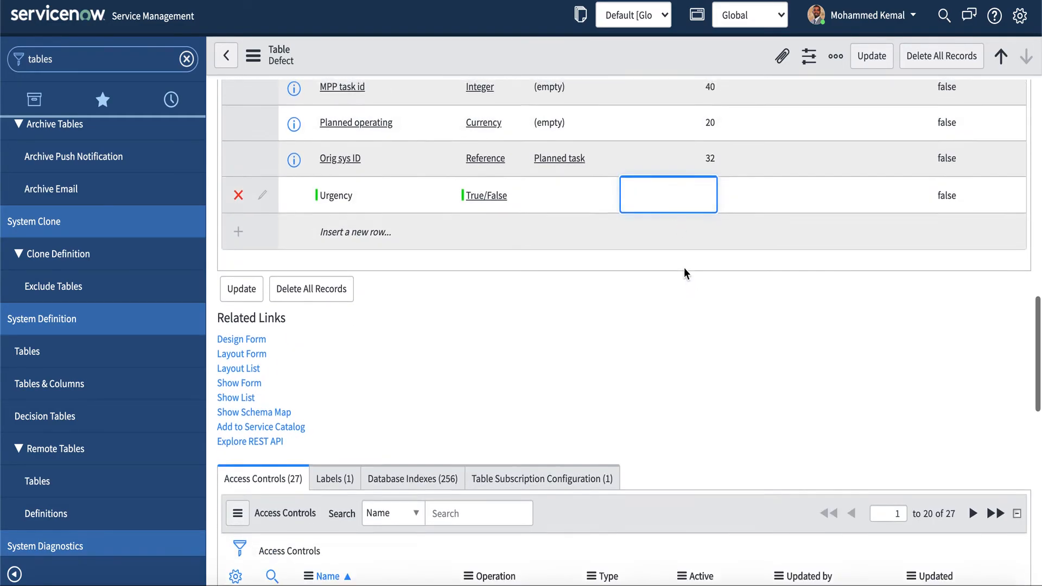
scroll(683, 271, up, 2)
click(829, 279)
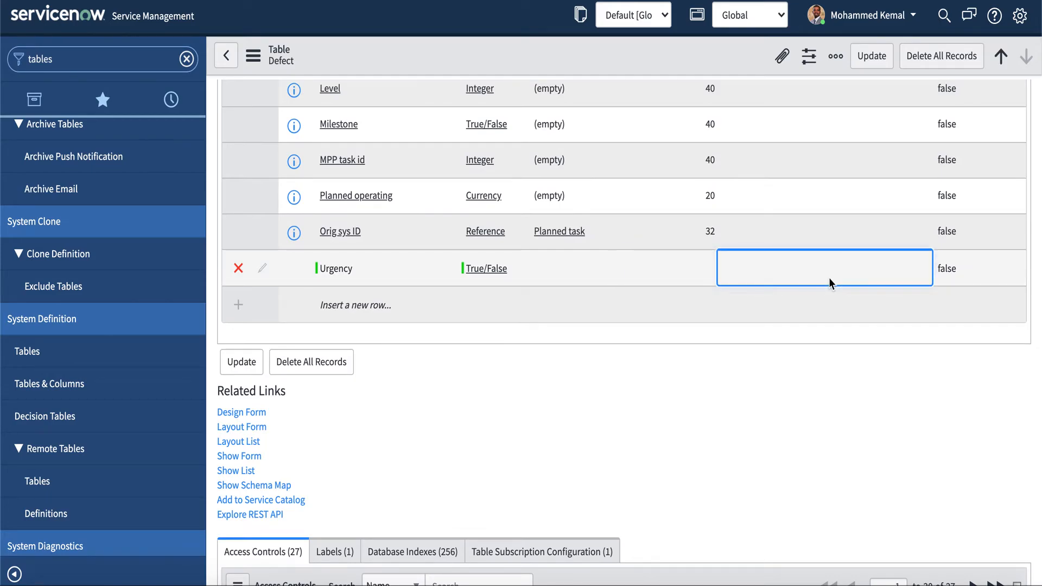
scroll(829, 278, up, 15)
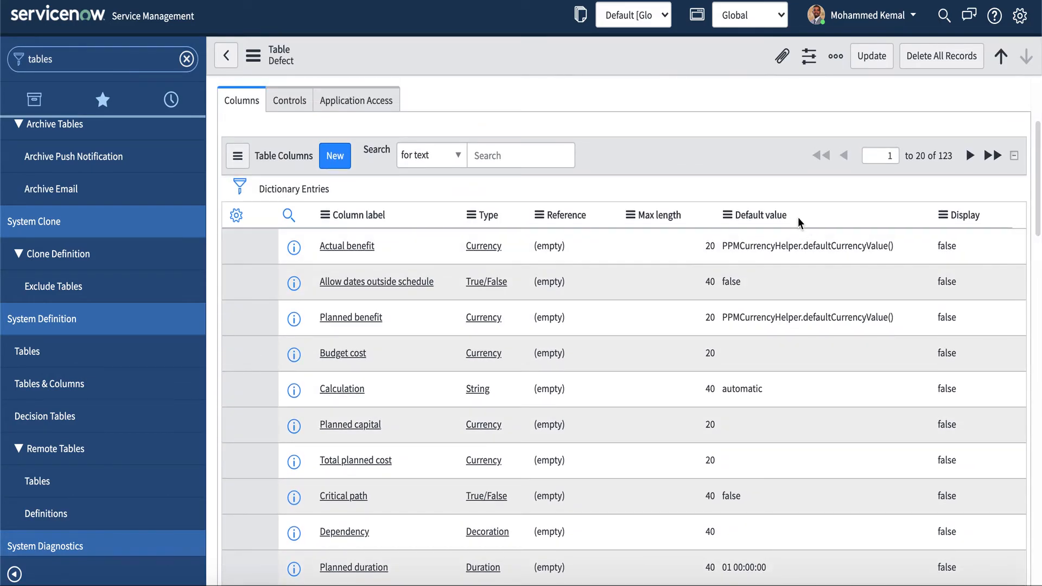
scroll(832, 372, down, 3)
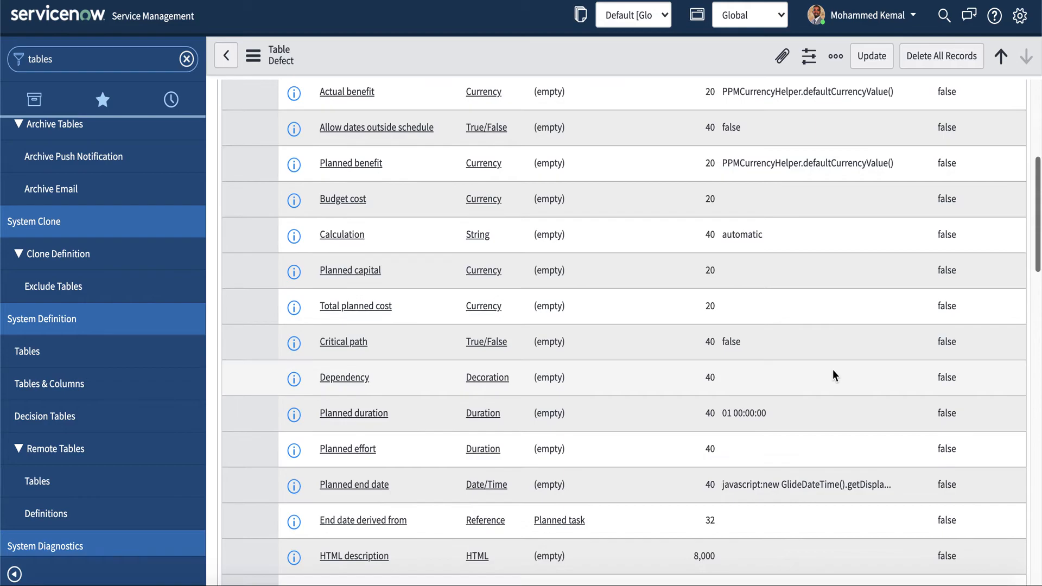
scroll(832, 374, down, 7)
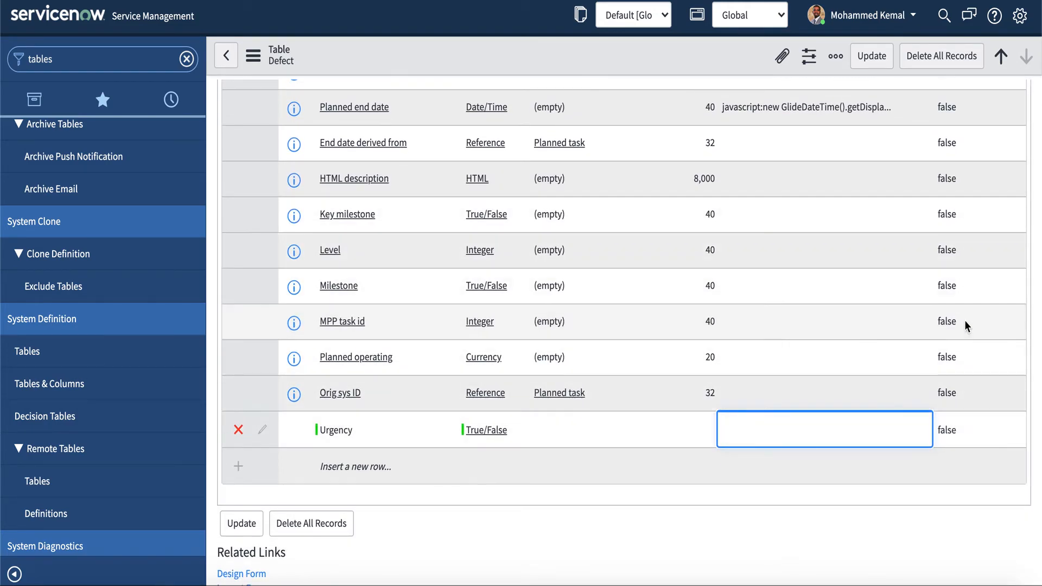
scroll(965, 320, up, 13)
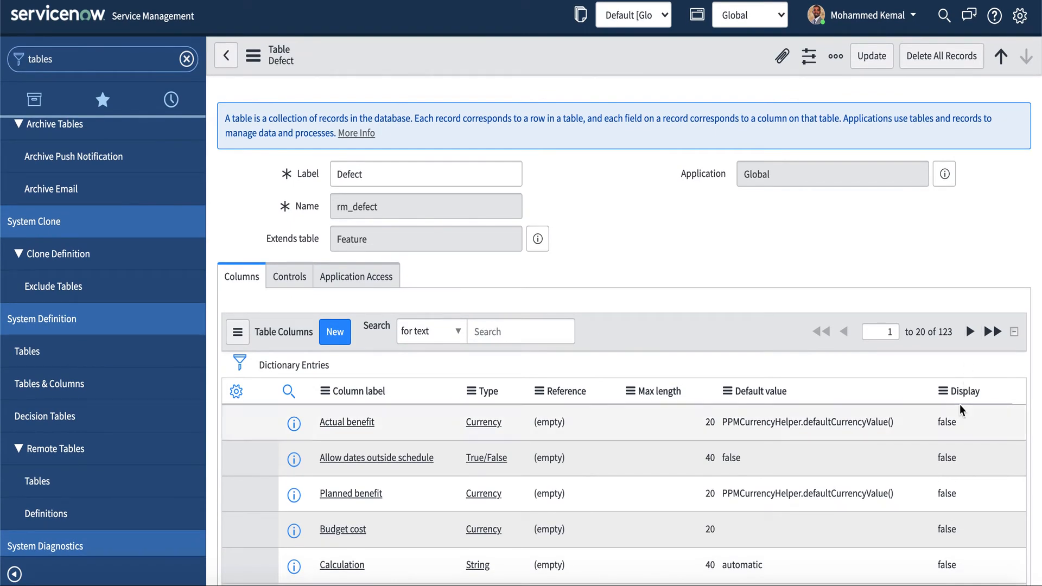
scroll(959, 405, down, 13)
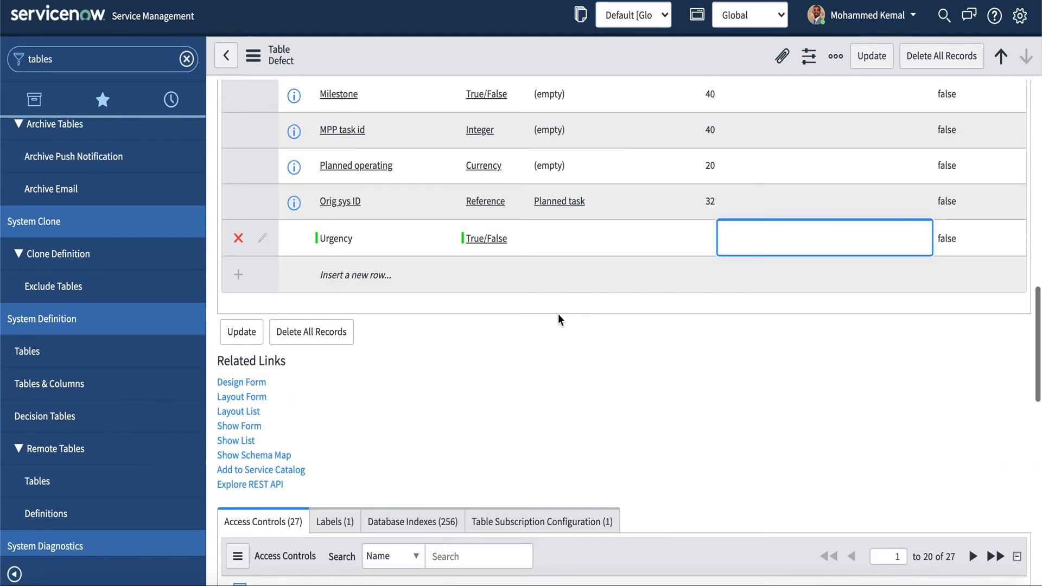
scroll(510, 314, up, 13)
scroll(509, 313, down, 11)
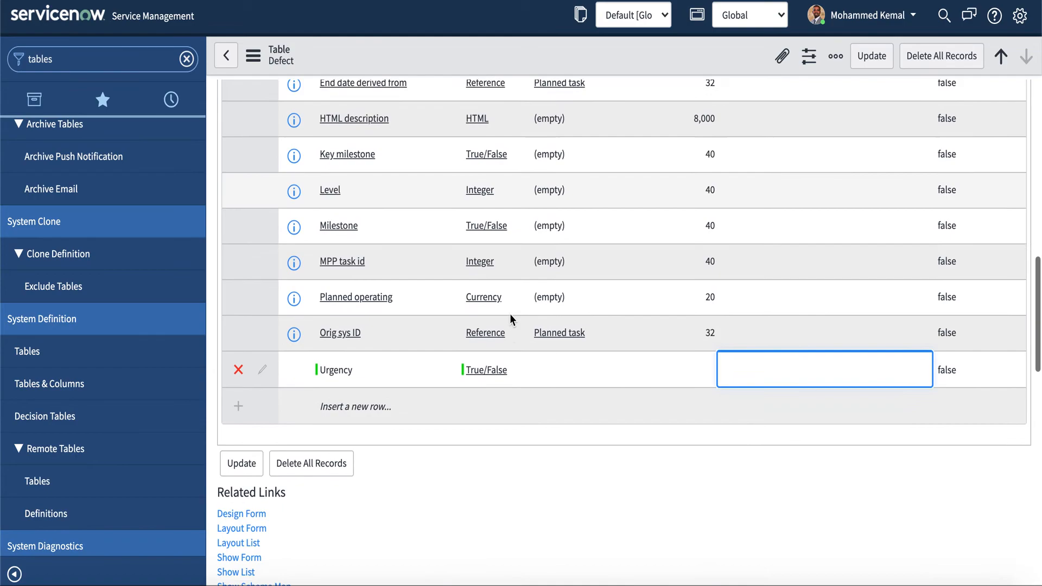
scroll(510, 313, down, 4)
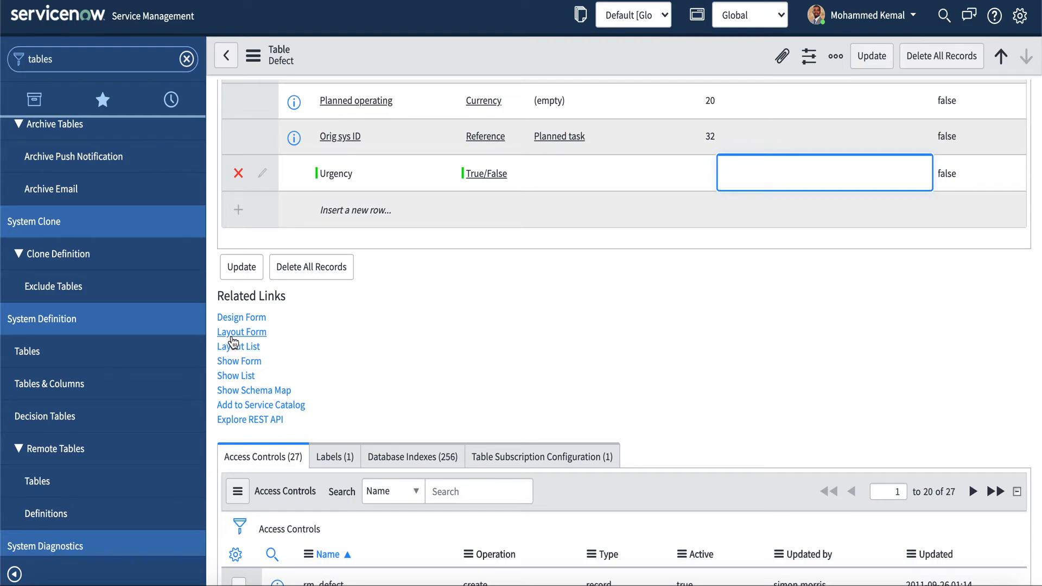
Step: Stay on the Defect table record and save it with the new Urgency column
click(235, 352)
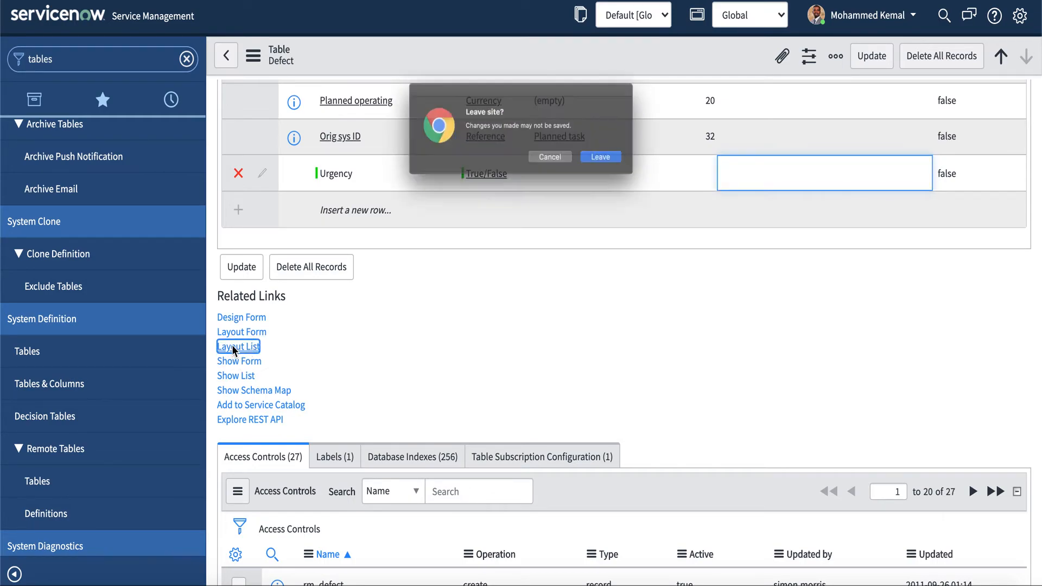
click(568, 170)
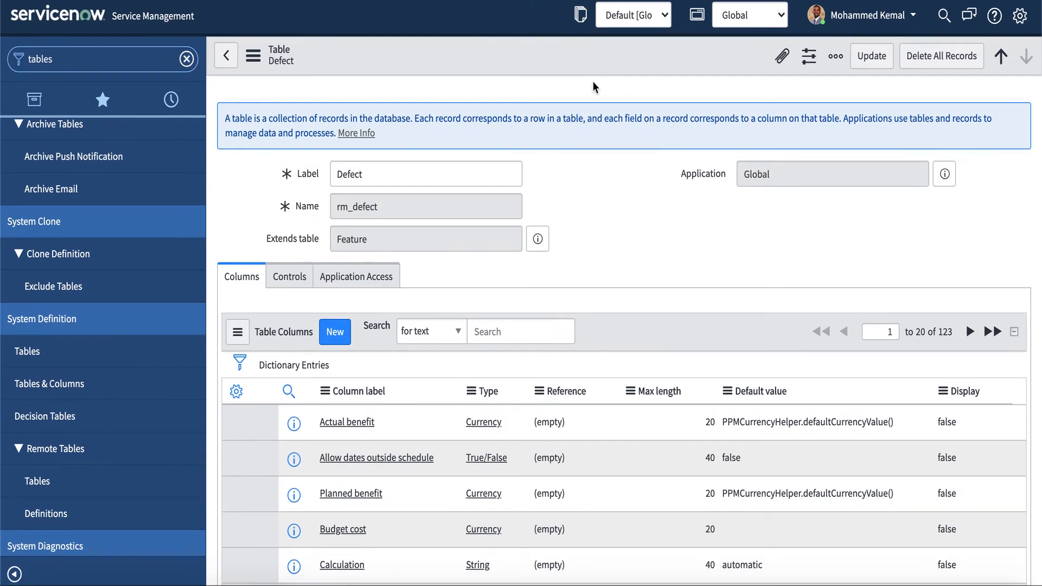
right_click(530, 53)
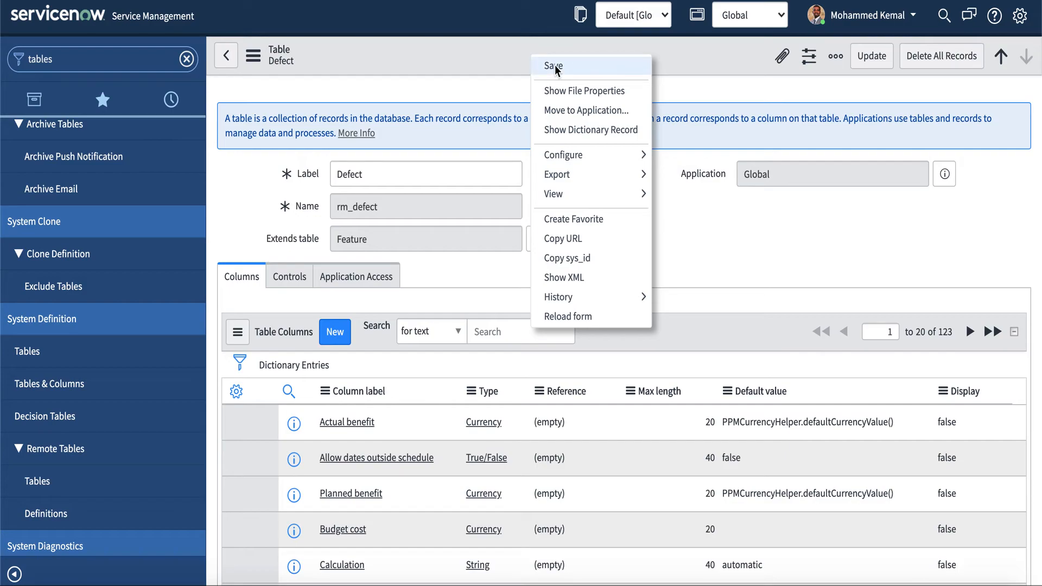
click(554, 66)
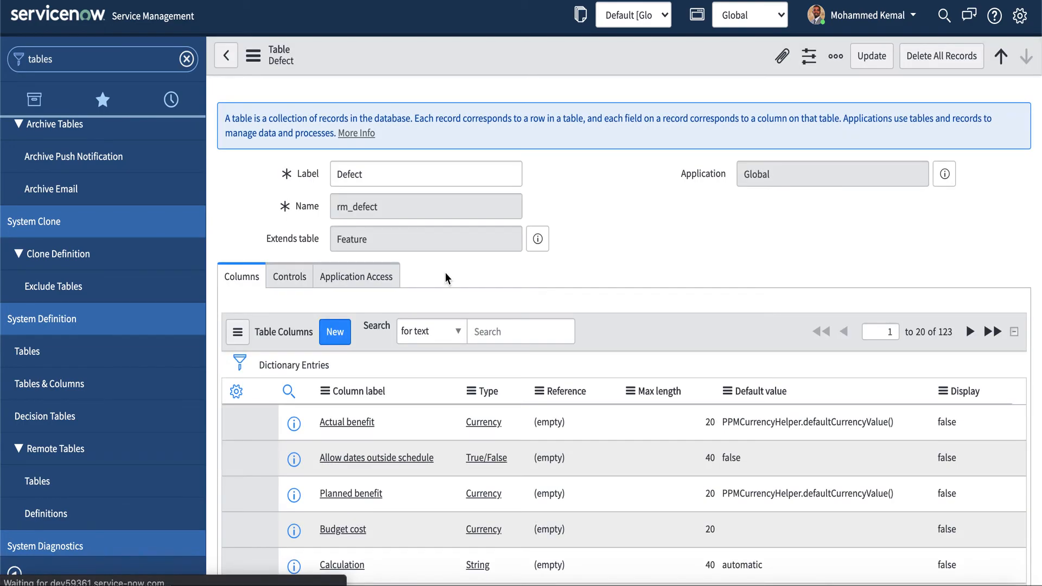
Step: Open the list layout configuration from the Defect table's related links
scroll(445, 273, down, 15)
scroll(445, 273, up, 8)
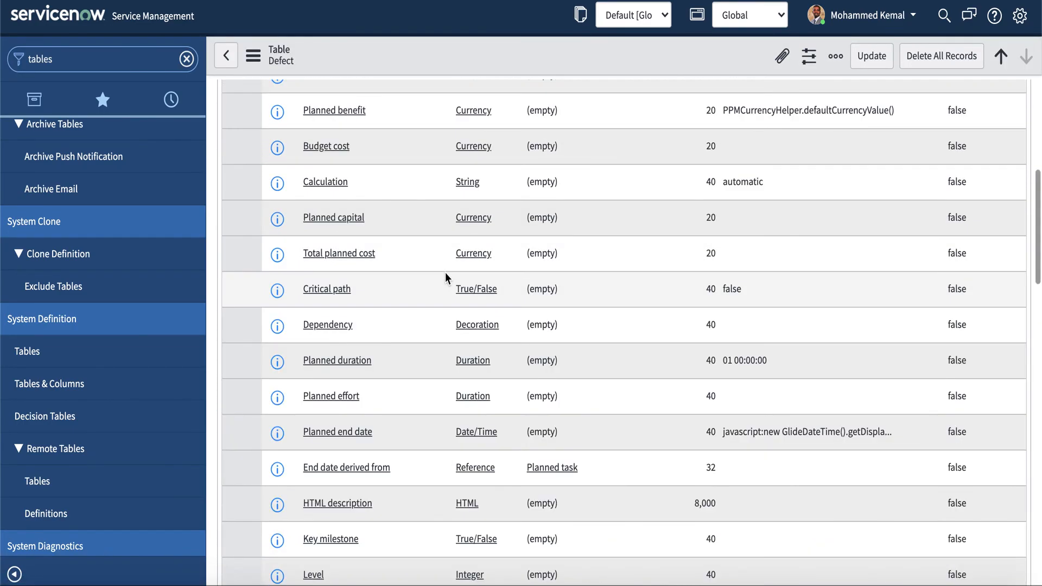
scroll(284, 351, down, 10)
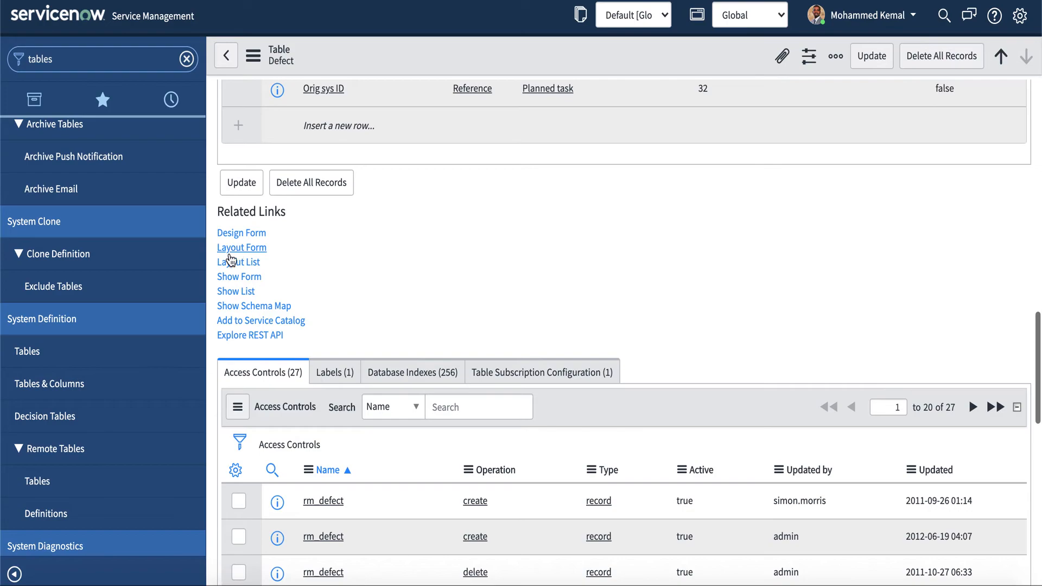
click(236, 264)
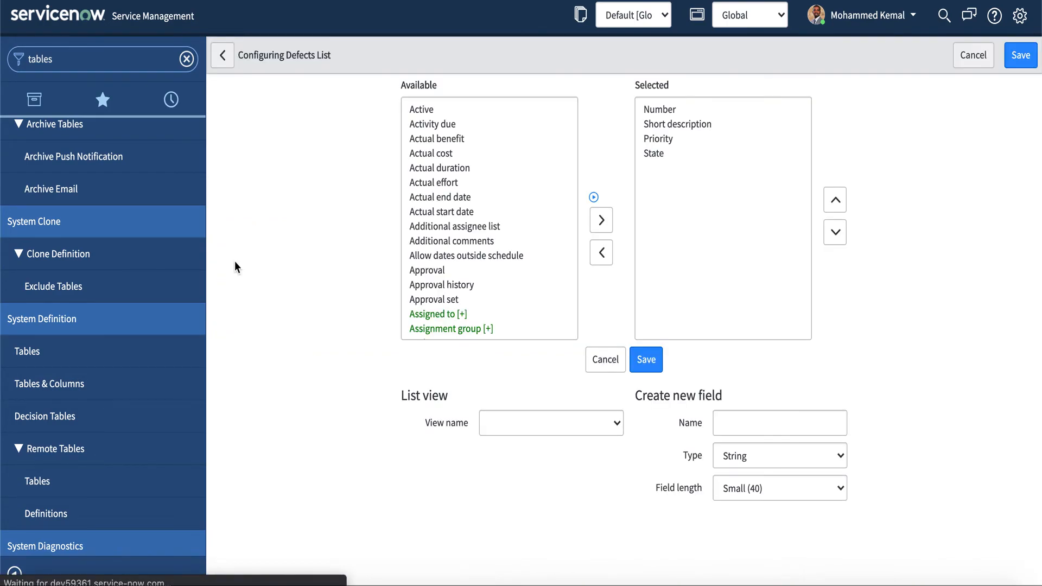
Step: Add the custom Urgency(u_urgency) field to the selected columns of the Defects list and save the layout
scroll(431, 252, down, 5)
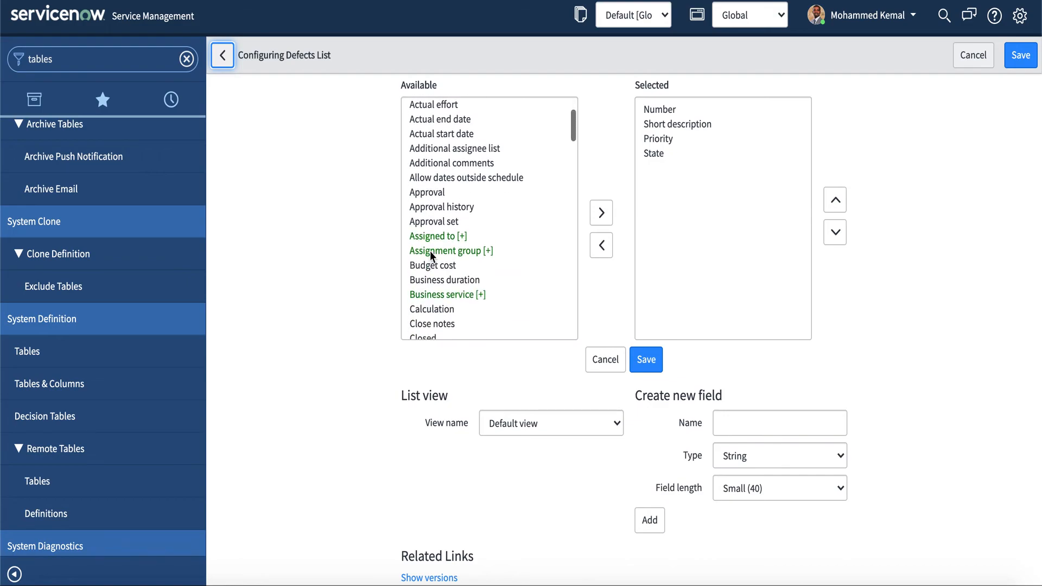
scroll(430, 253, down, 5)
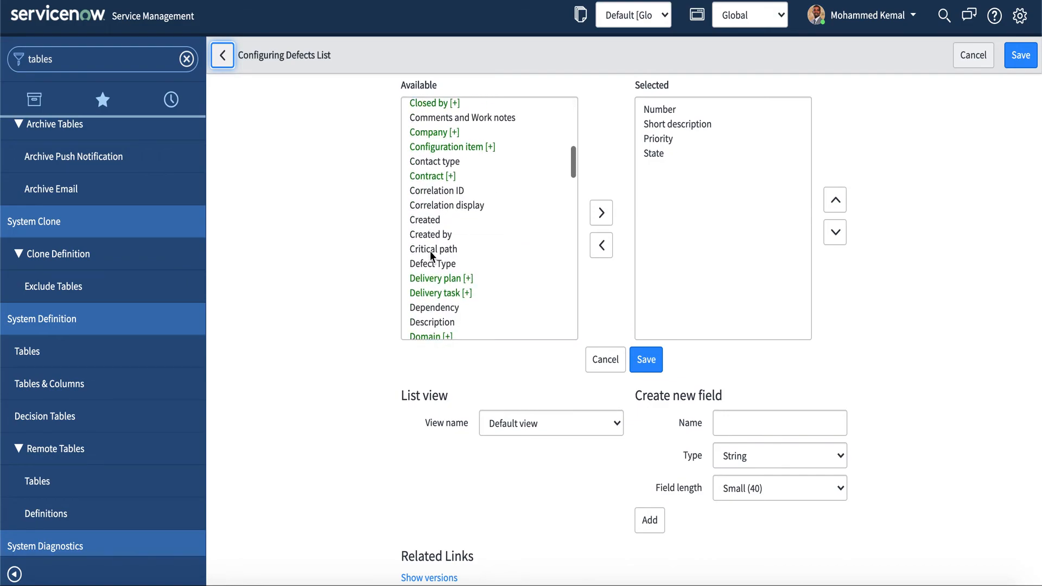
scroll(431, 255, down, 5)
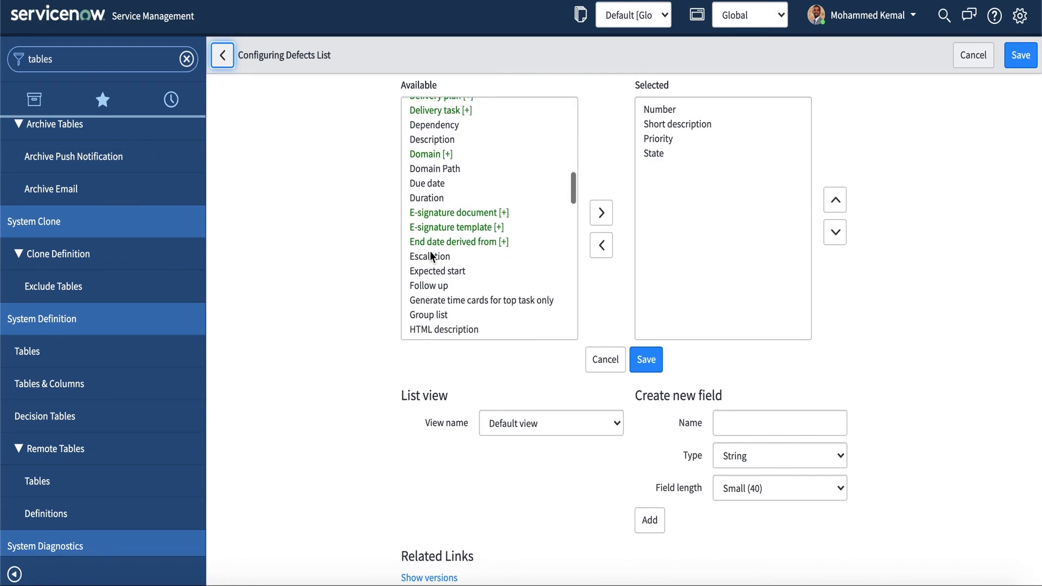
scroll(431, 255, down, 3)
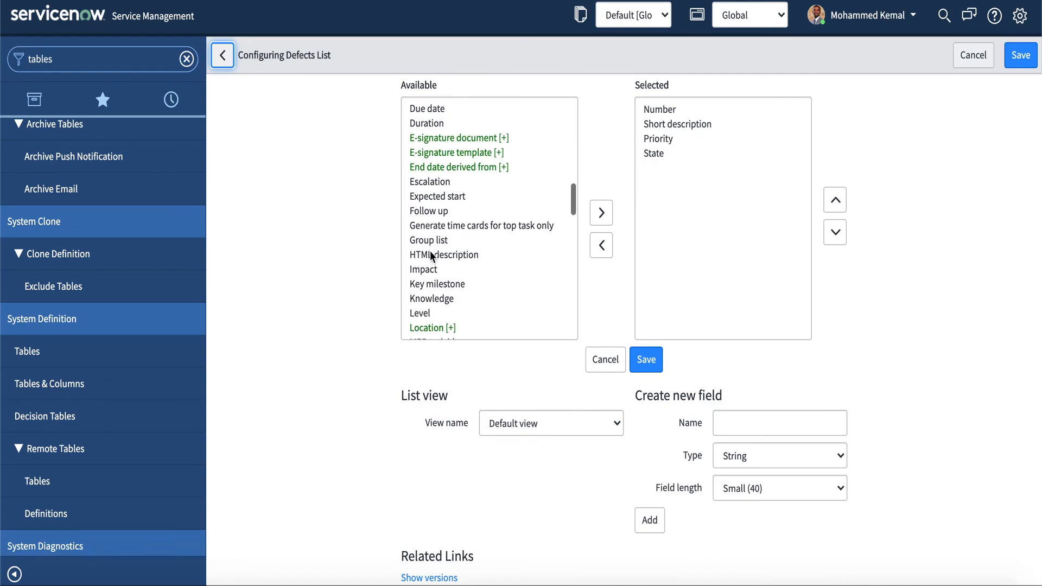
scroll(430, 260, down, 10)
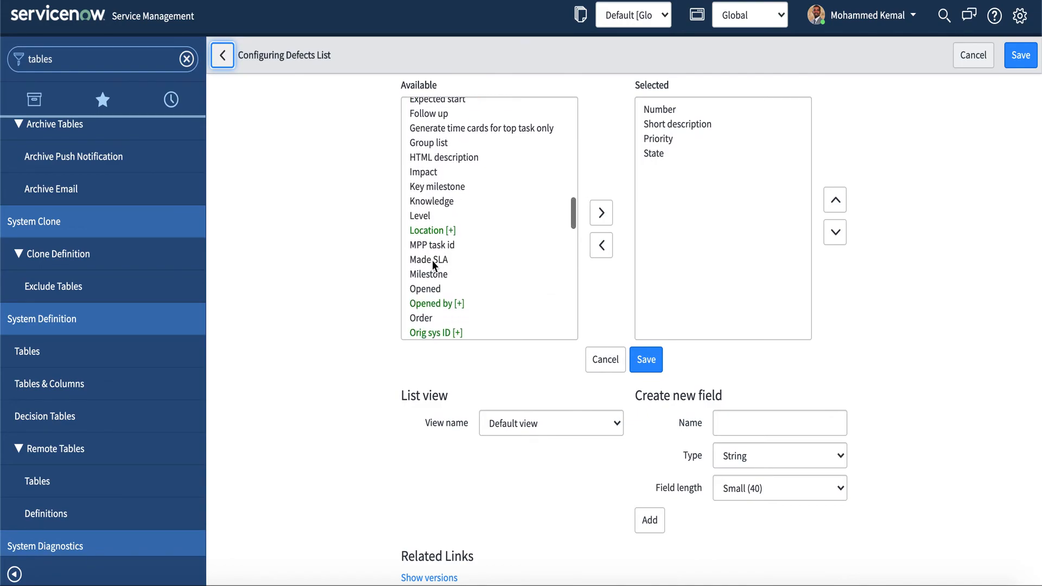
scroll(433, 263, down, 10)
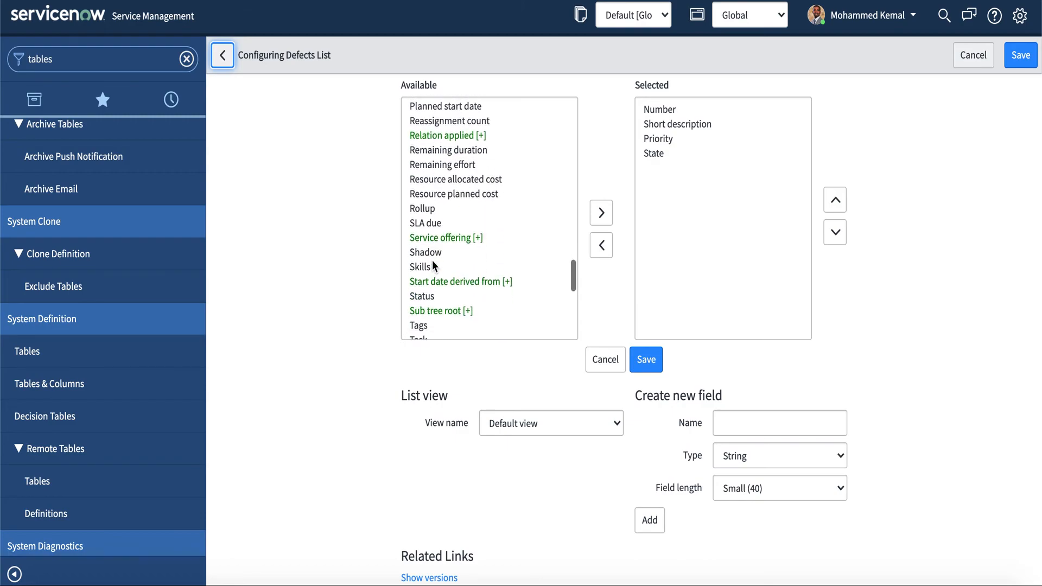
scroll(431, 259, down, 3)
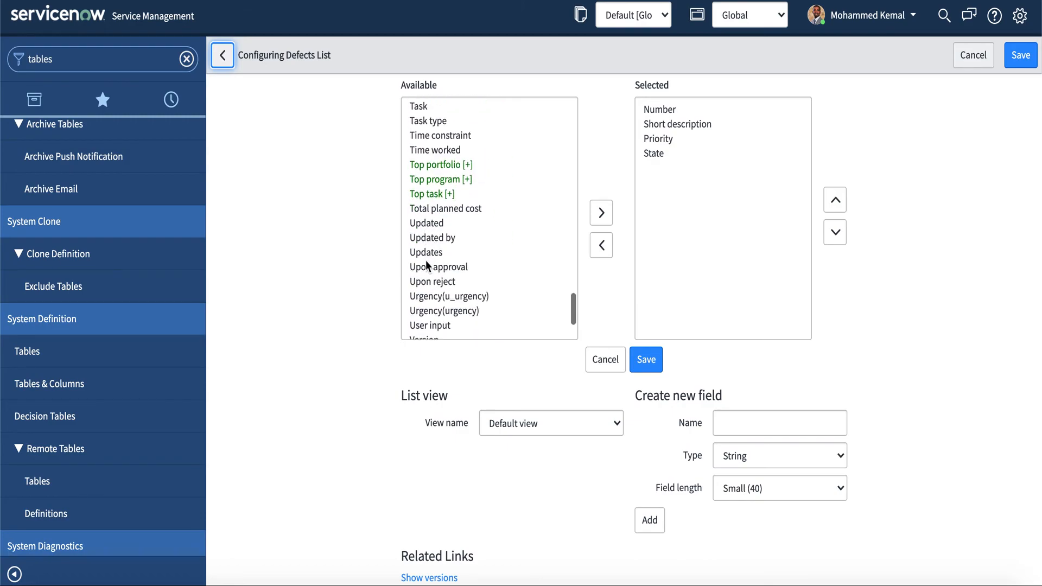
click(462, 297)
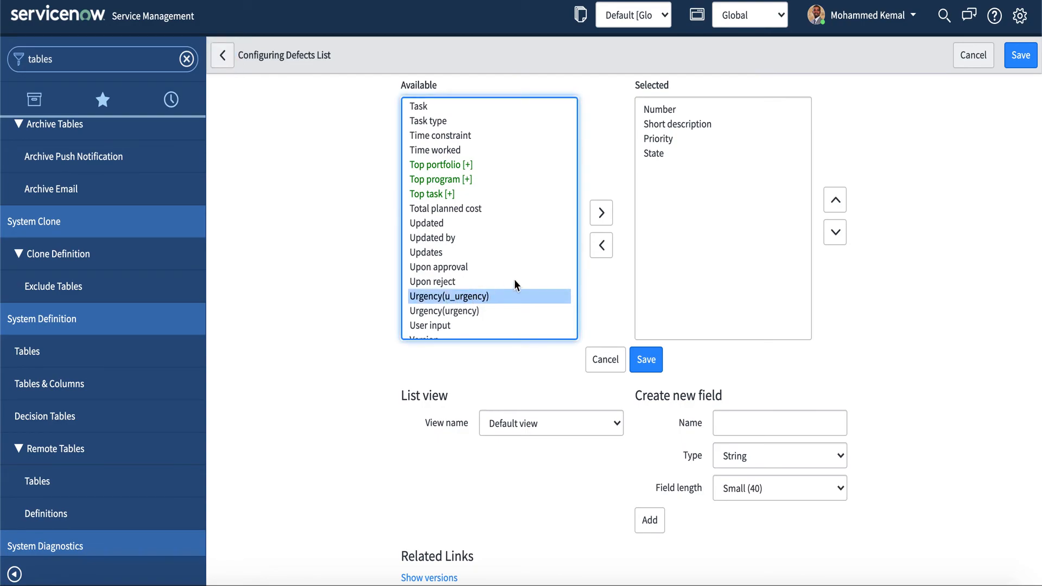
click(601, 213)
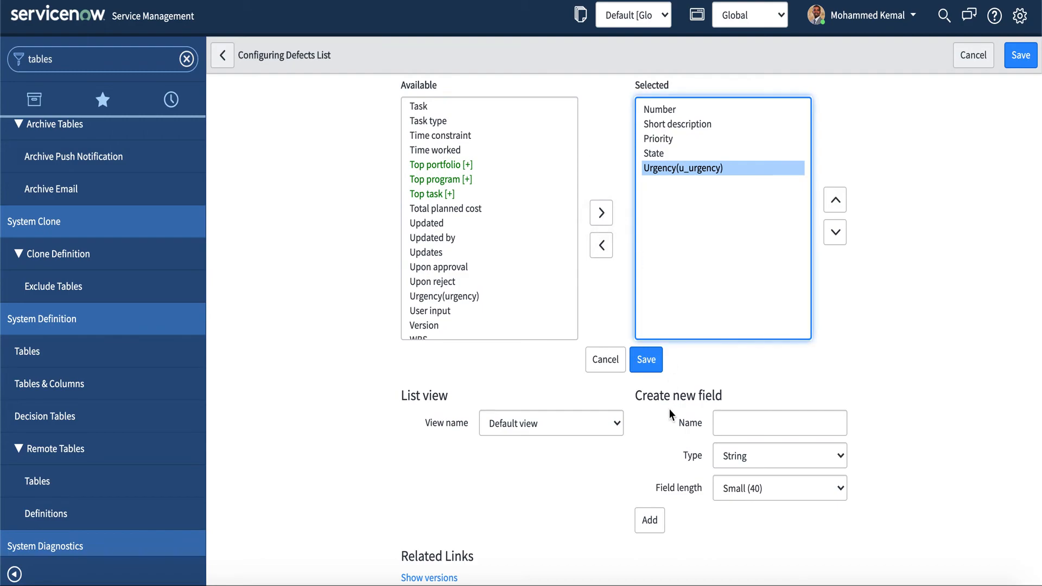
click(645, 371)
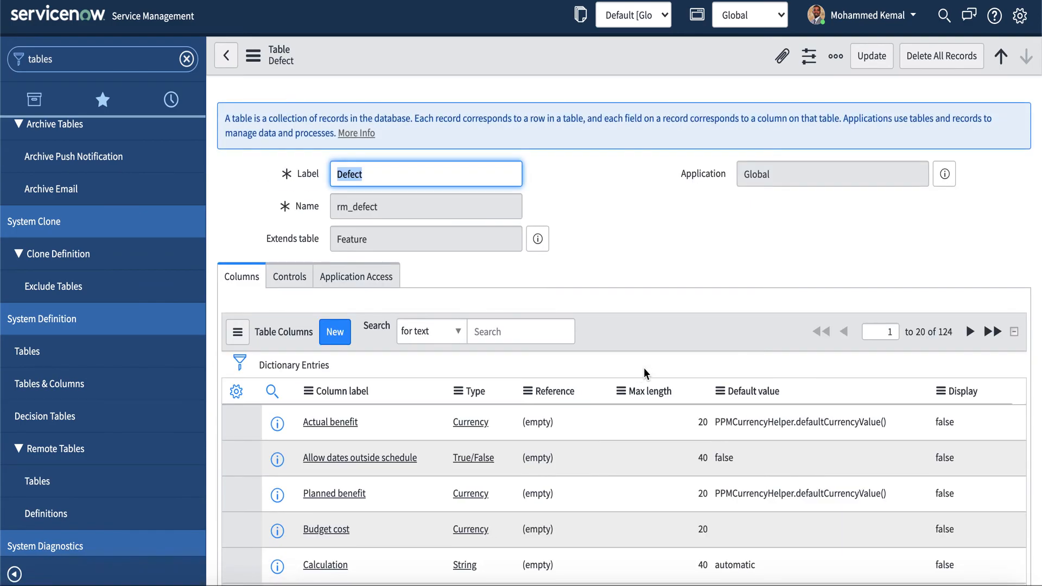
Step: Show the Defect table's form through its related links and look for the Urgency field on the new record
scroll(496, 206, down, 15)
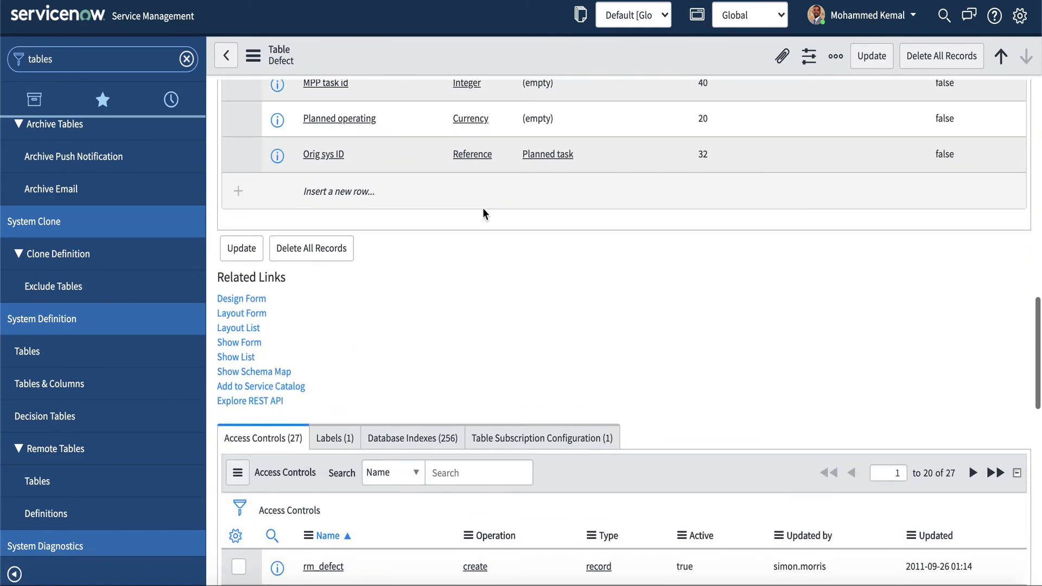
click(239, 347)
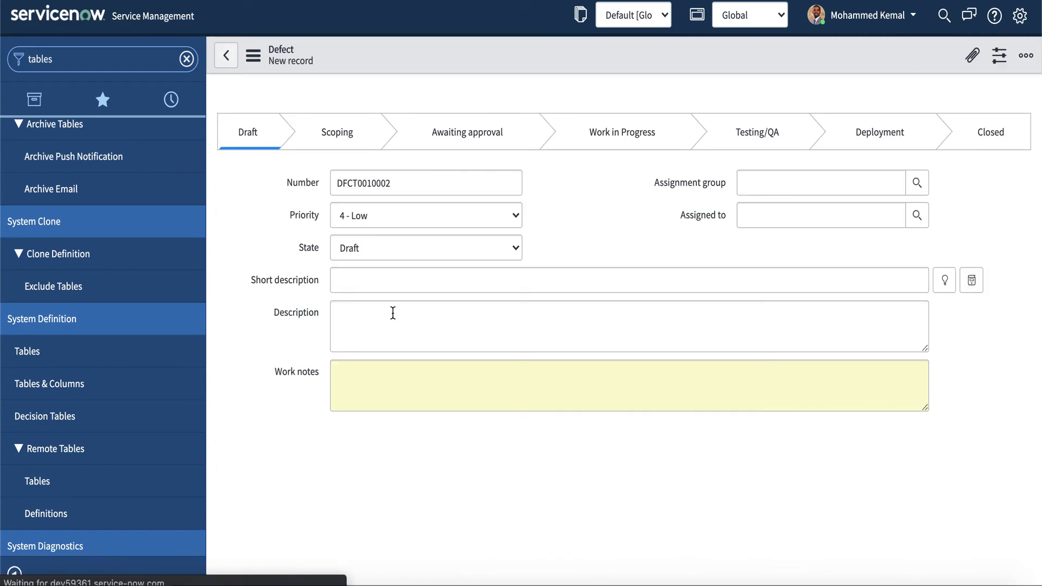
scroll(522, 287, down, 2)
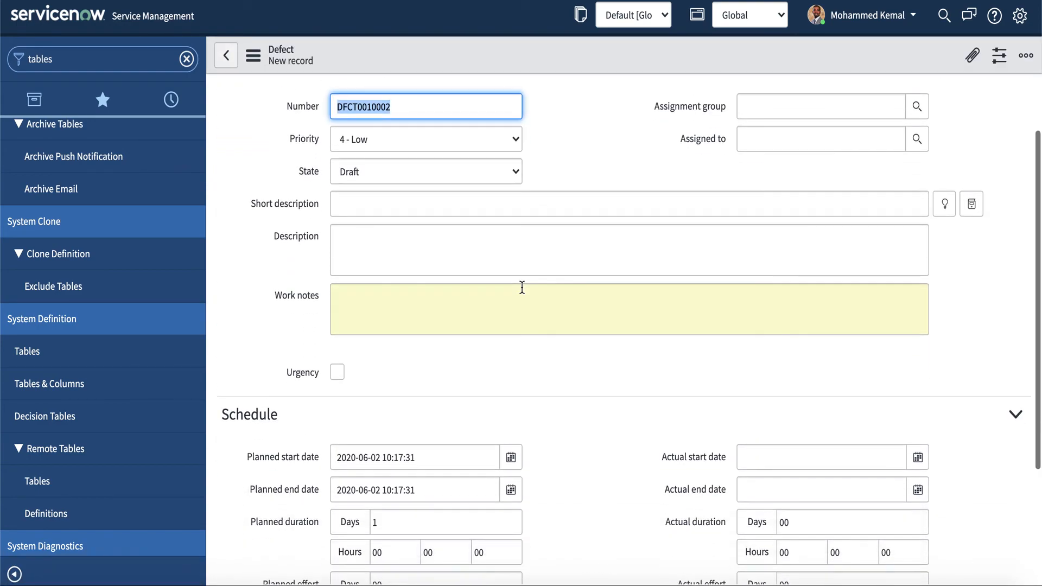
Step: Try out the Urgency checkbox on the new Defect record by ticking and clearing it
click(337, 371)
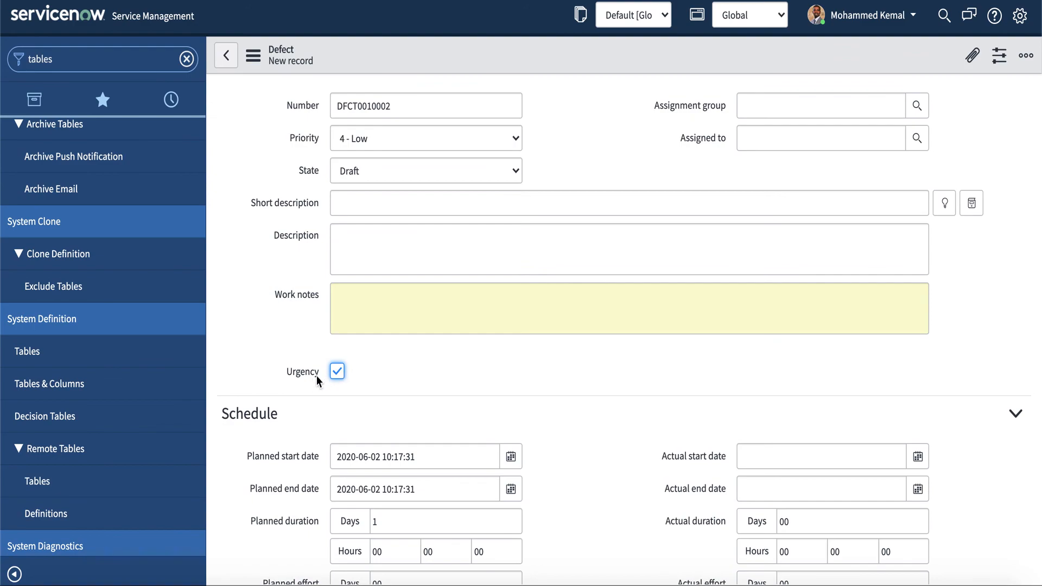
click(341, 374)
click(340, 372)
click(391, 376)
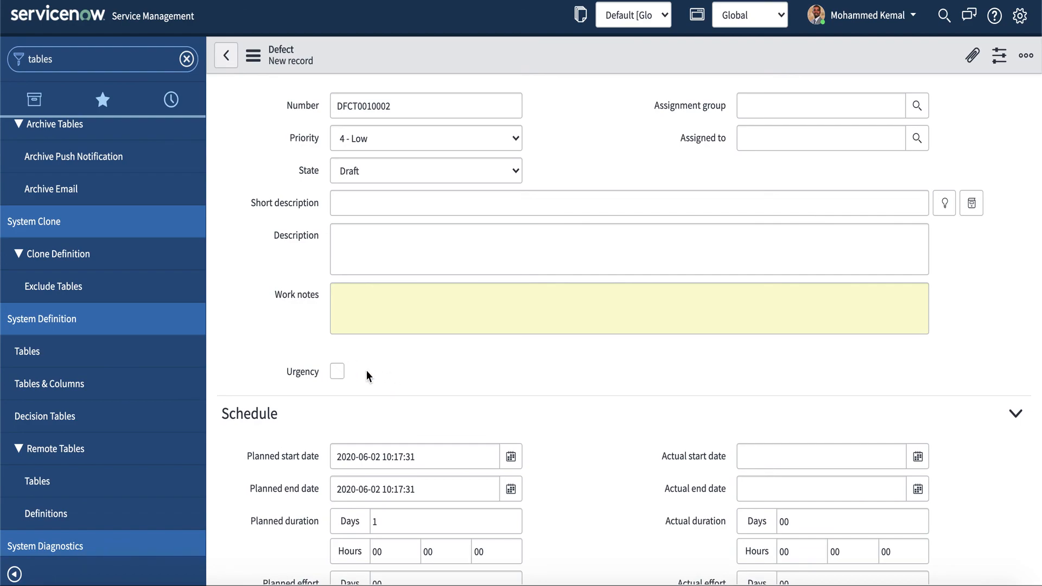